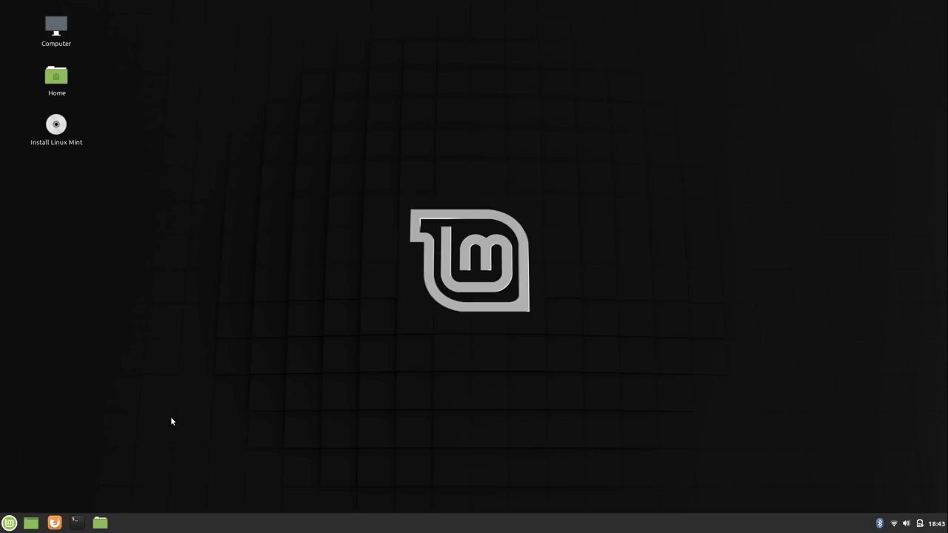
Step: Start the Linux Mint installer with English as the language and the English (US) keyboard layout
right_click(56, 124)
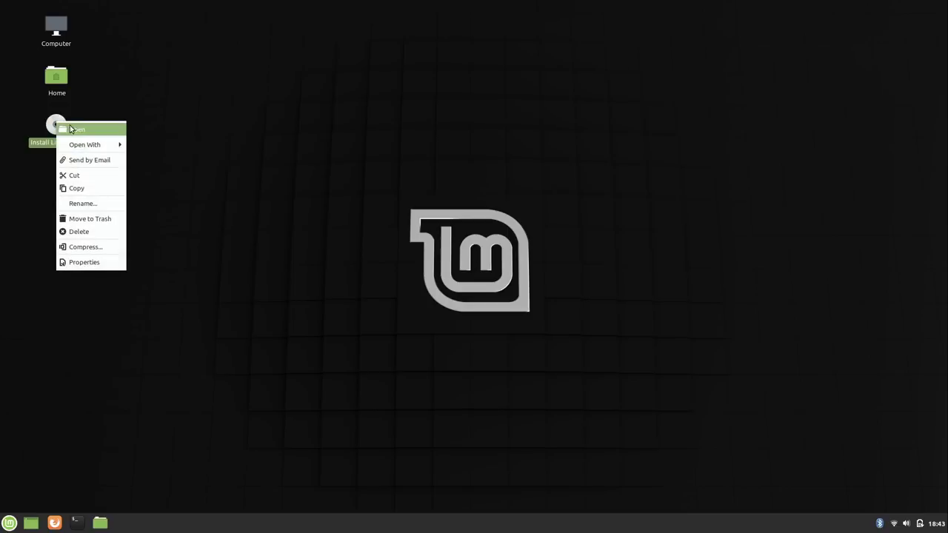
click(129, 134)
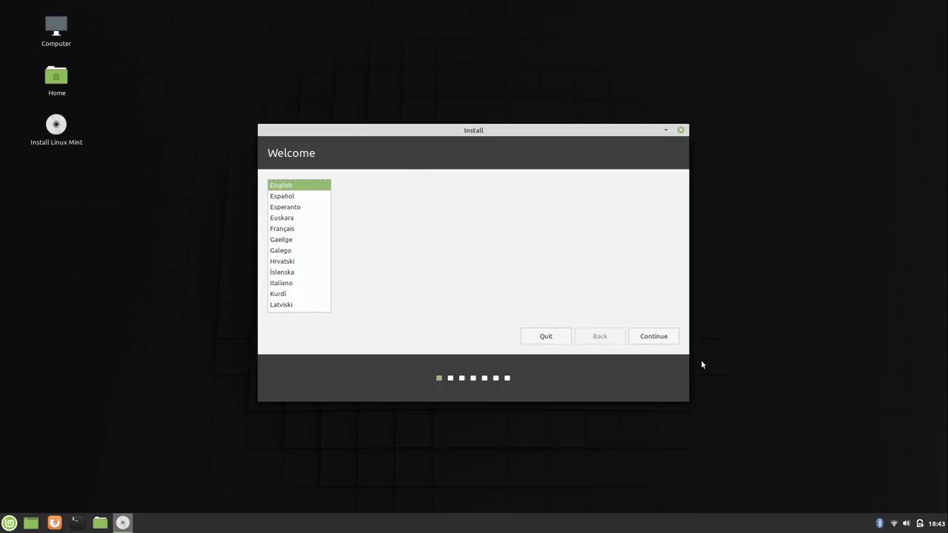
click(667, 338)
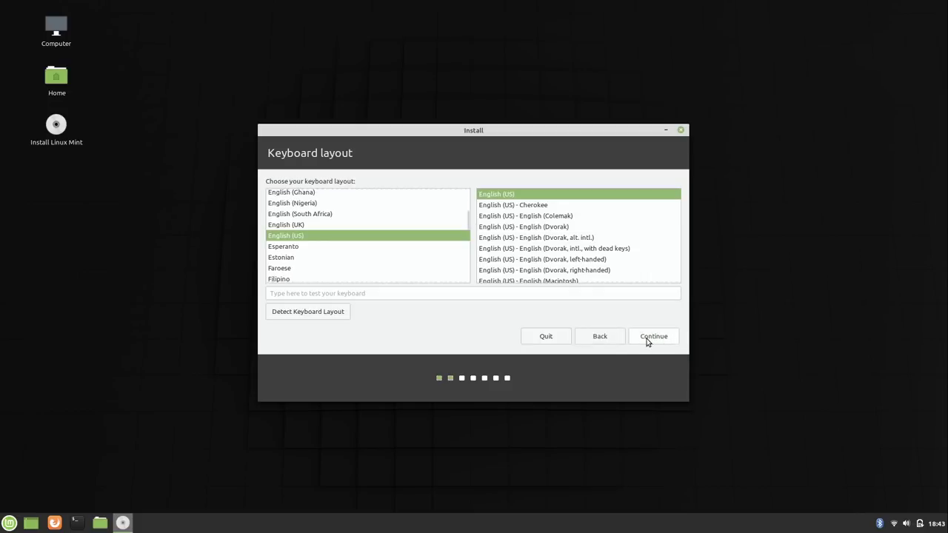
click(649, 337)
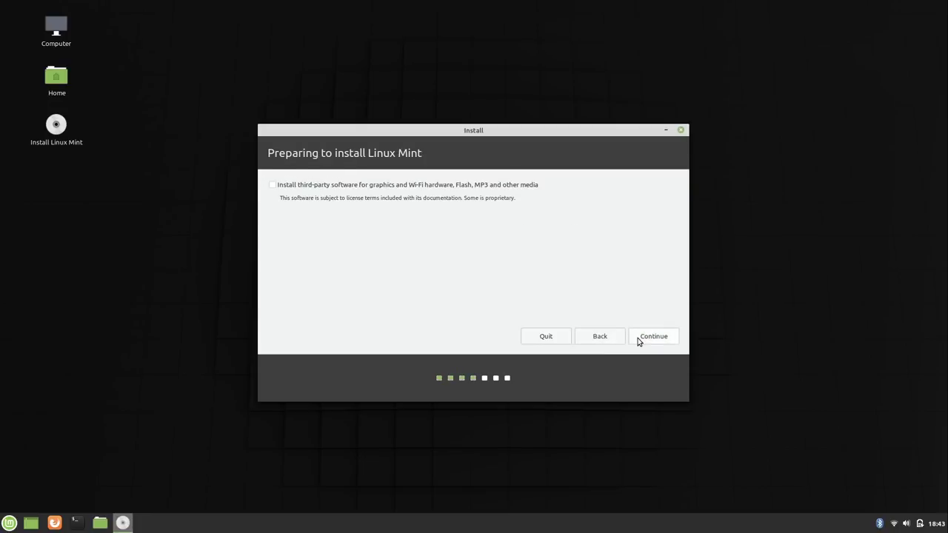
Step: Include third-party software and start the installation with the disk erased for Linux Mint, accepting the partition changes
click(274, 188)
click(642, 338)
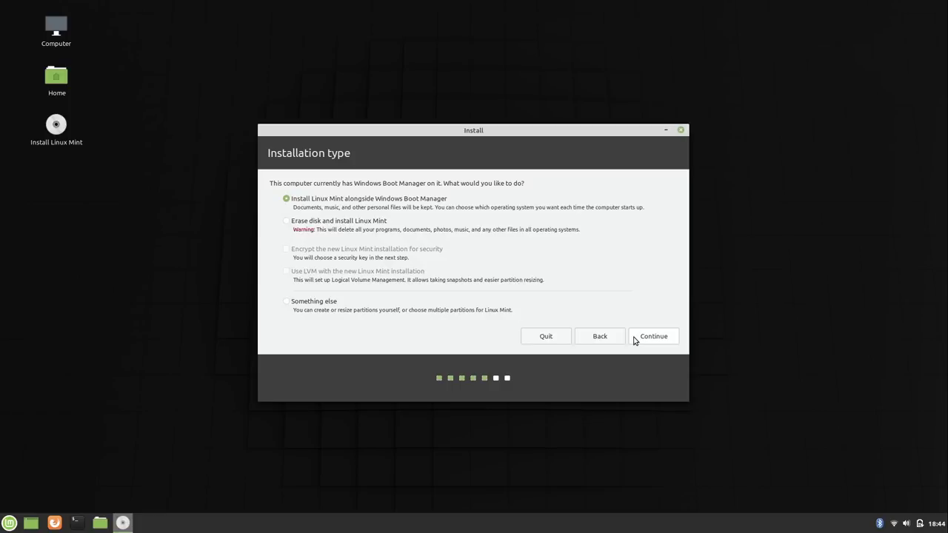
click(287, 223)
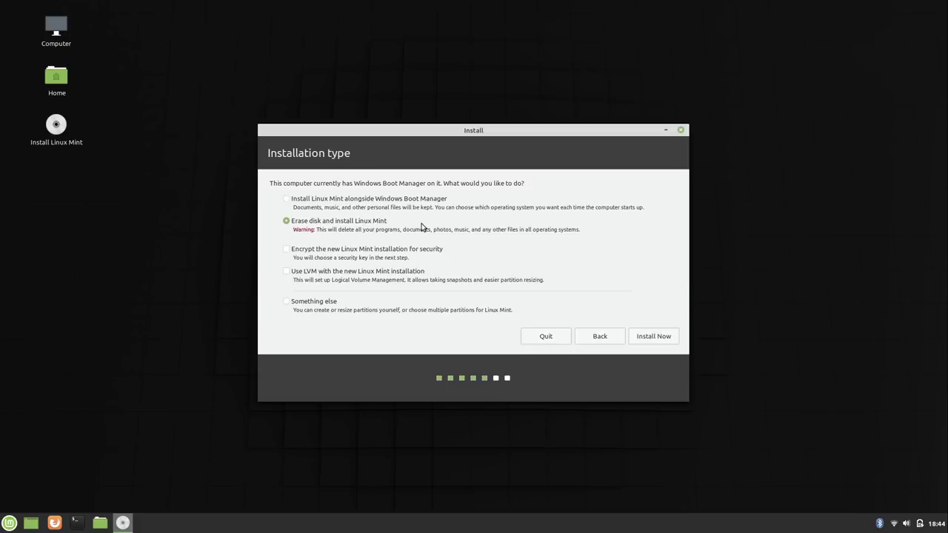
click(663, 339)
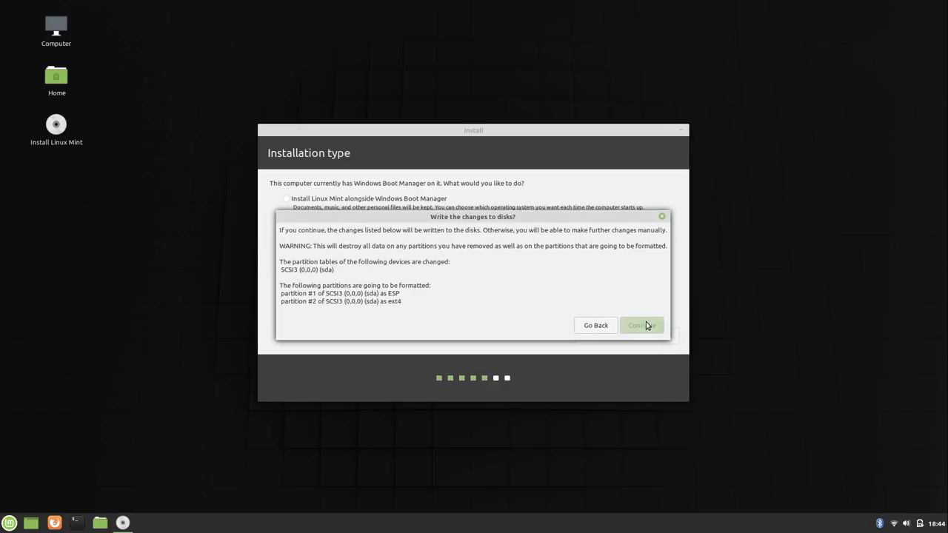
click(646, 326)
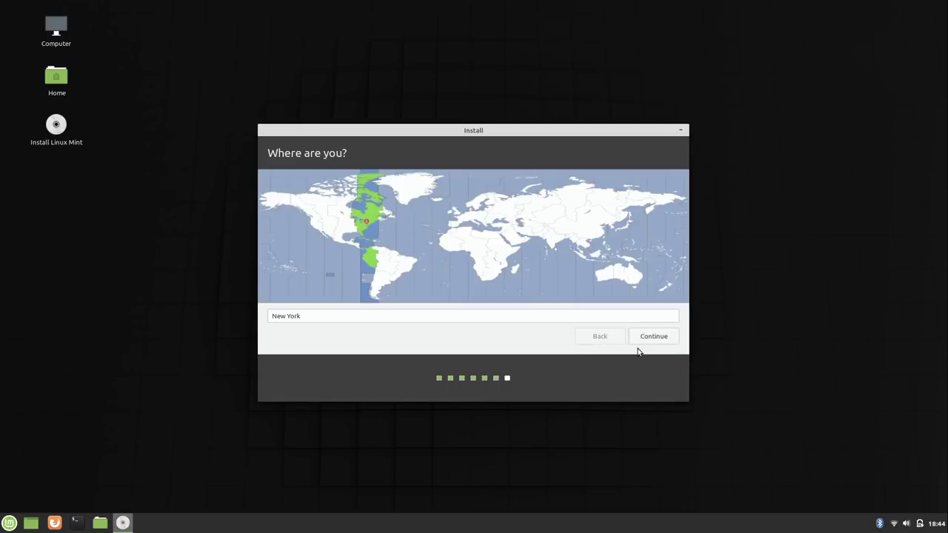
Step: Set the location to Detroit, and create the user account with the user's name and a confirmed password
click(358, 224)
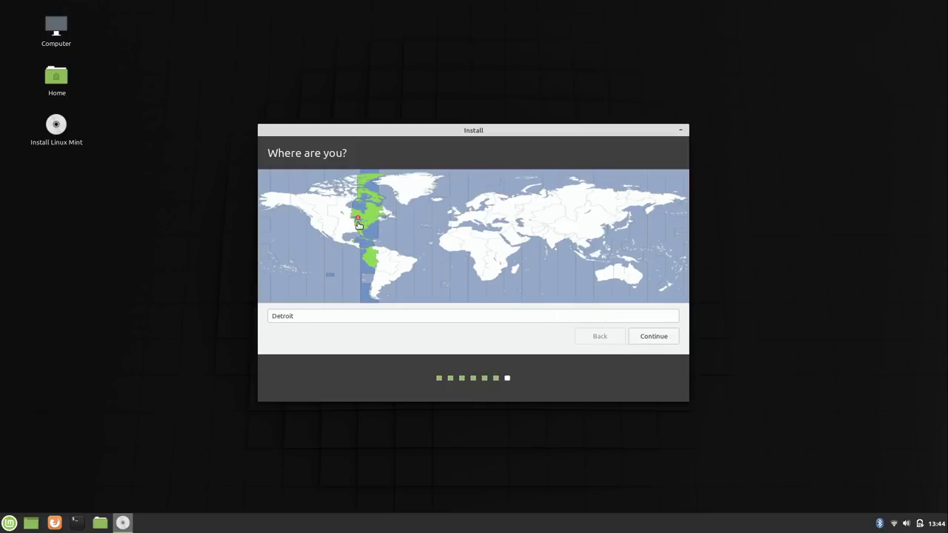
click(646, 338)
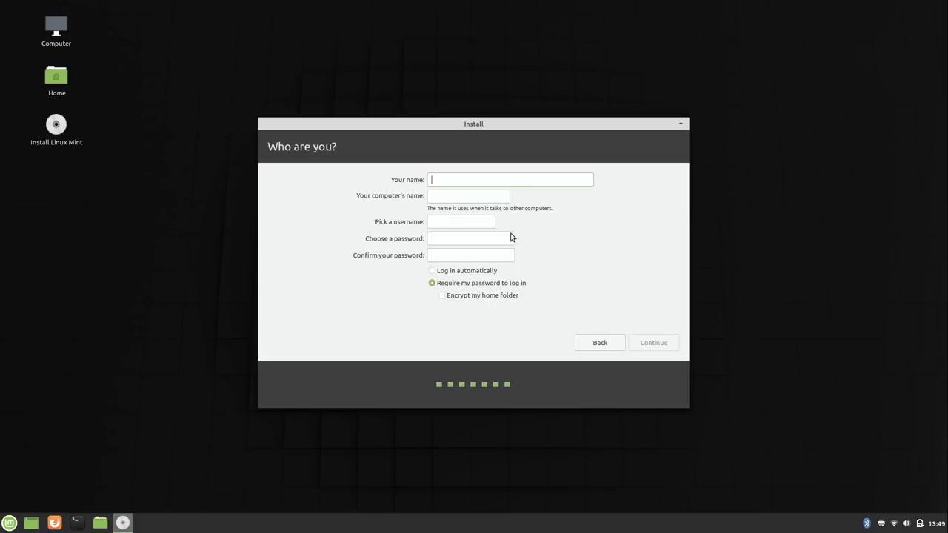
text(Jay)
key(Tab)
key(Tab)
text(*********)
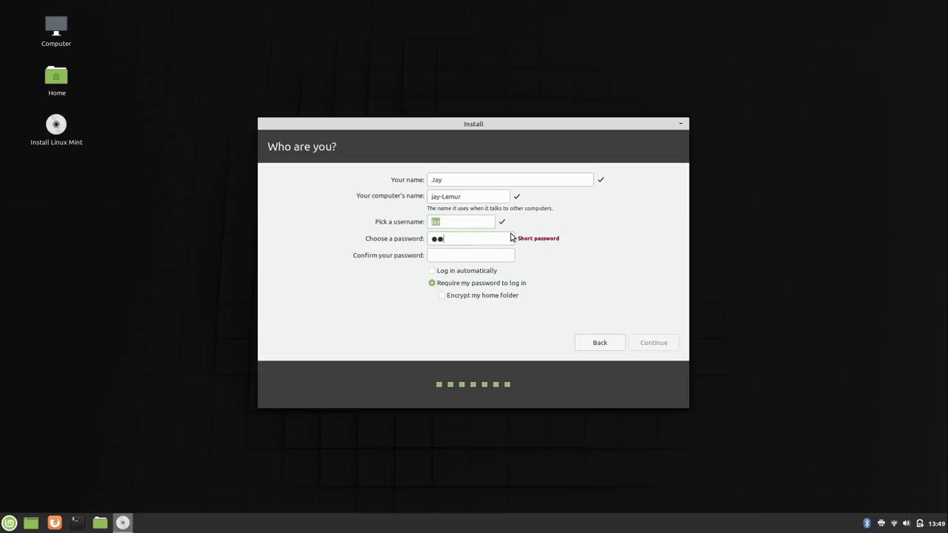
text(*********)
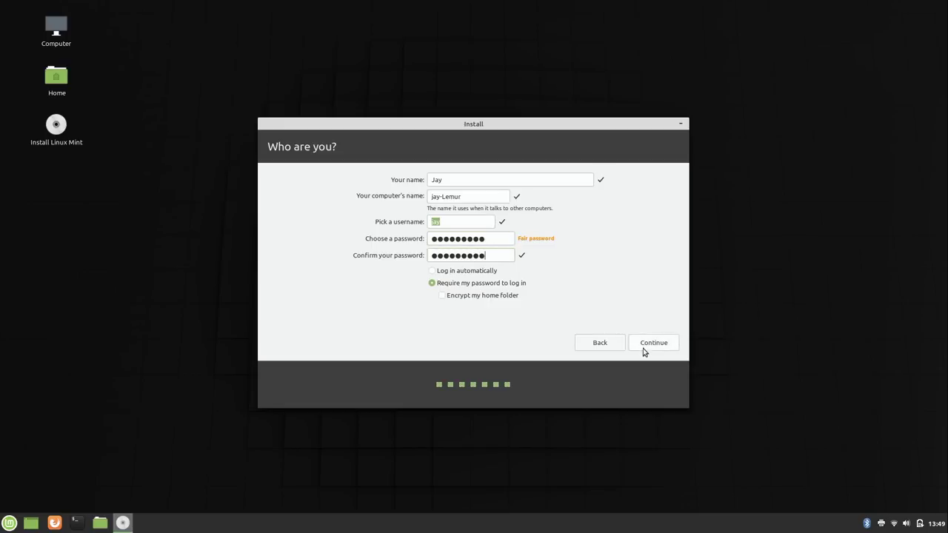
click(643, 348)
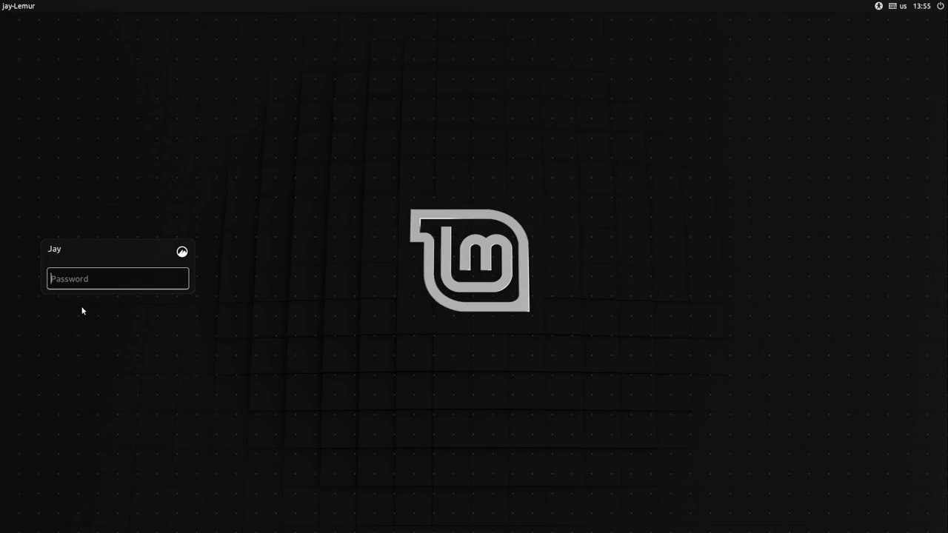
Step: Log in to the newly installed system with the account password
text(••••••••••)
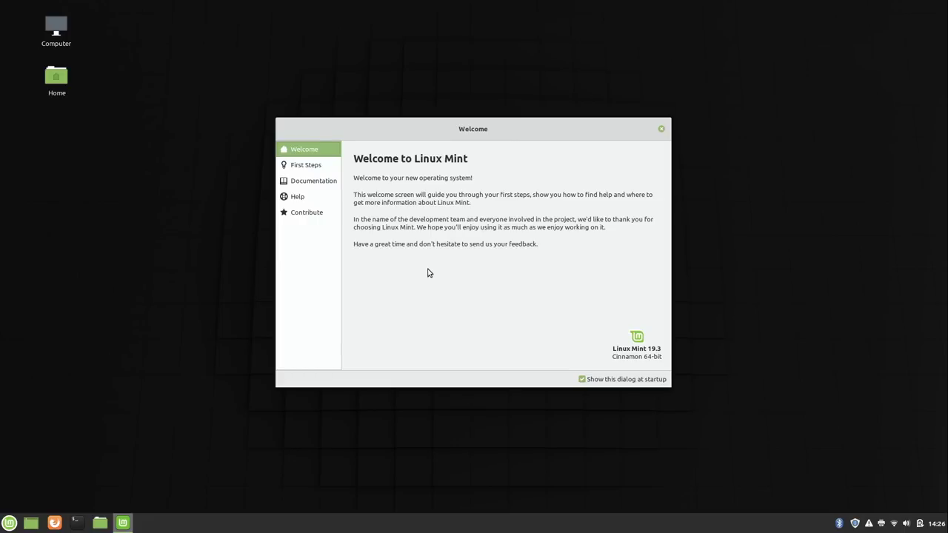
Step: Check Driver Manager from the First Steps page for additional drivers, authenticating with the account password, and close it
click(314, 169)
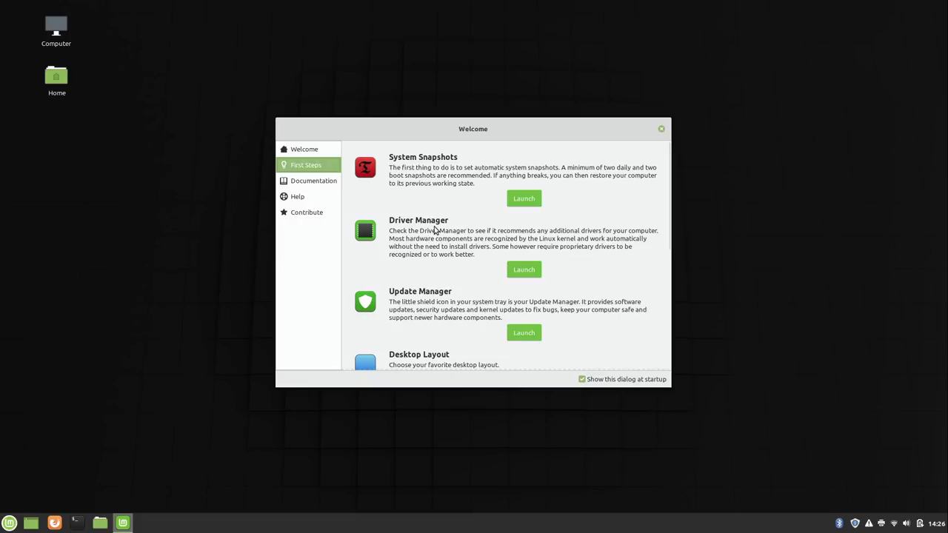
click(524, 270)
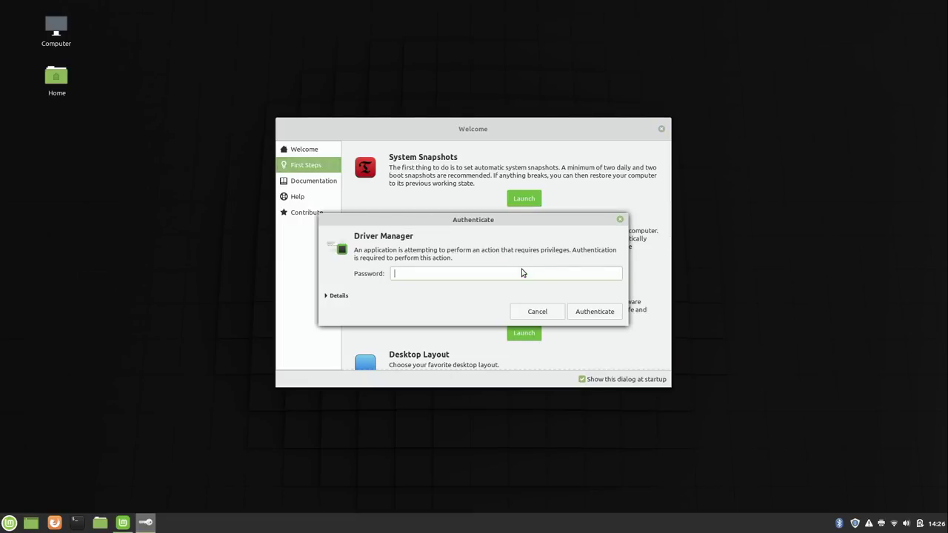
text(******)
key(Return)
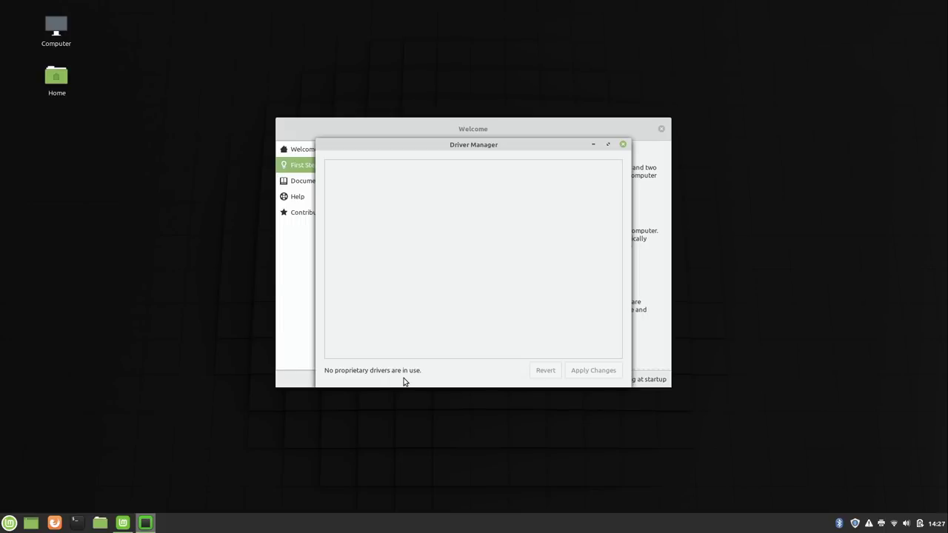
click(623, 144)
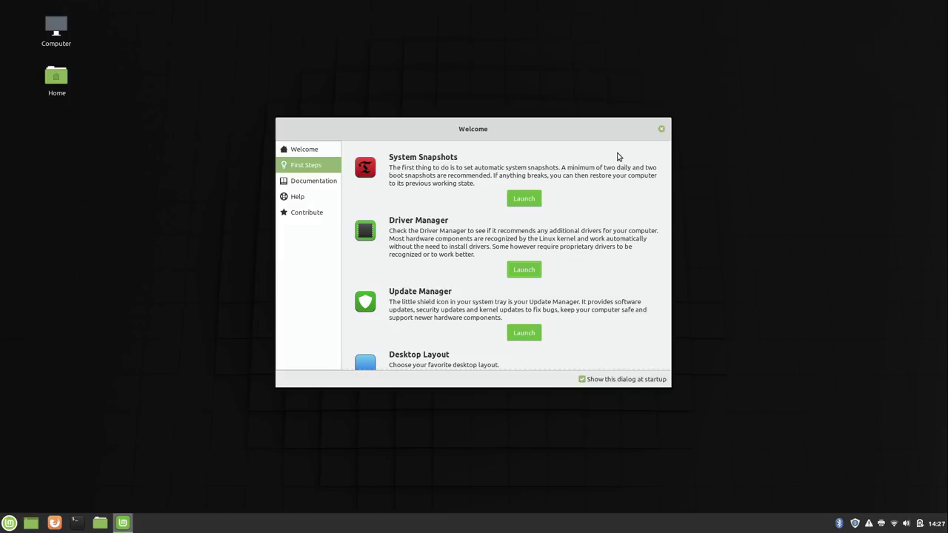
Step: Install all selected updates in Update Manager, accepting the additional package changes and authenticating with the account password, and close it
click(531, 337)
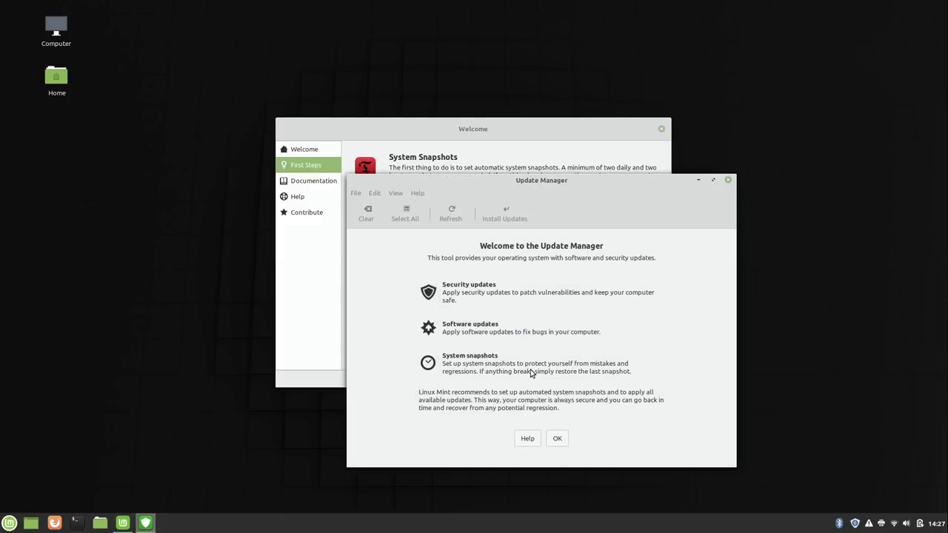
click(559, 437)
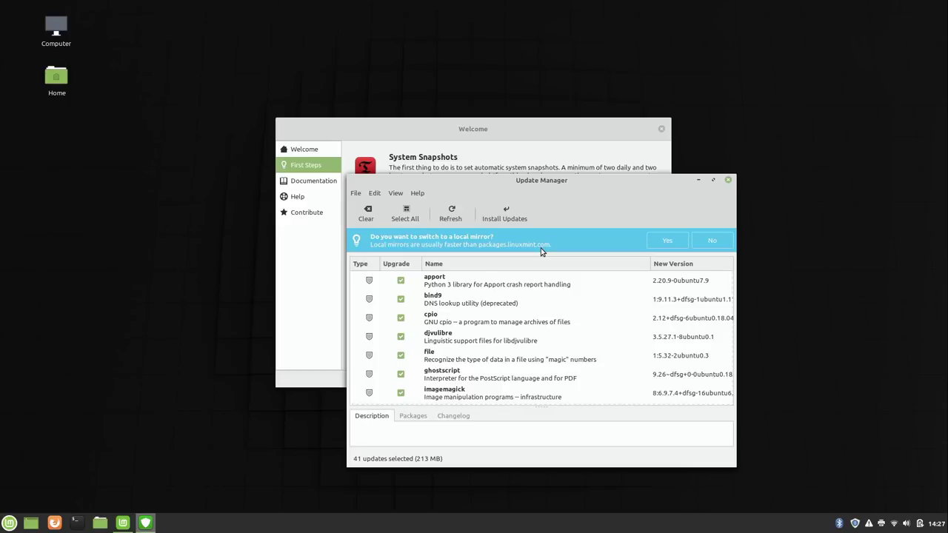
click(517, 216)
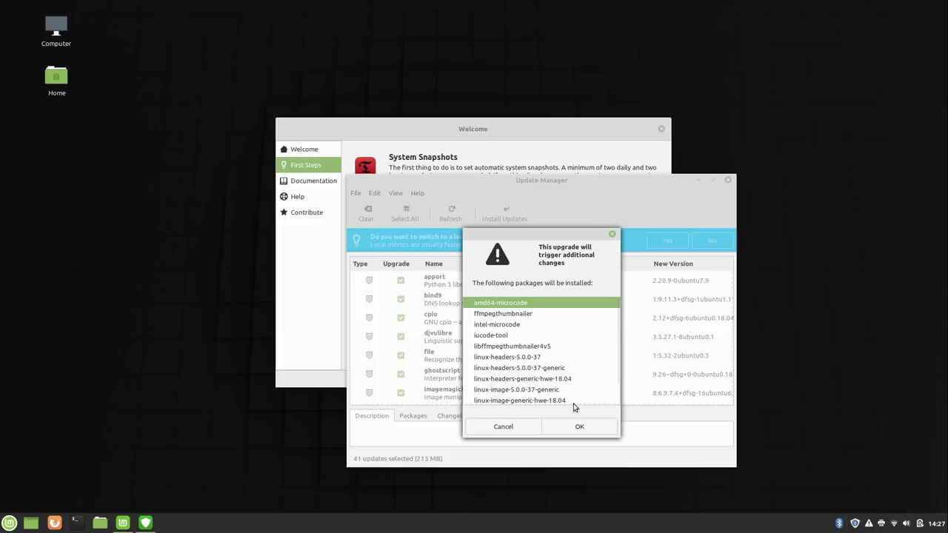
click(573, 429)
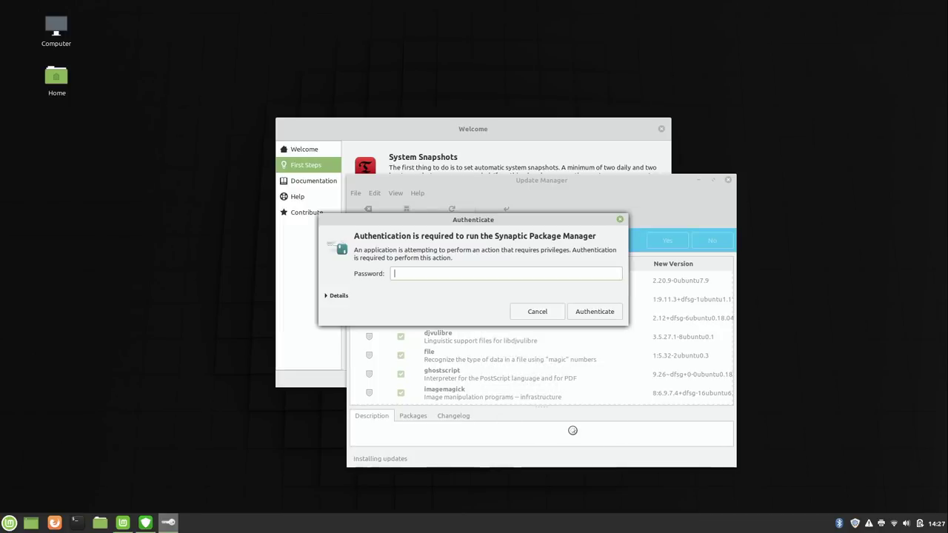
text(••••••)
key(Return)
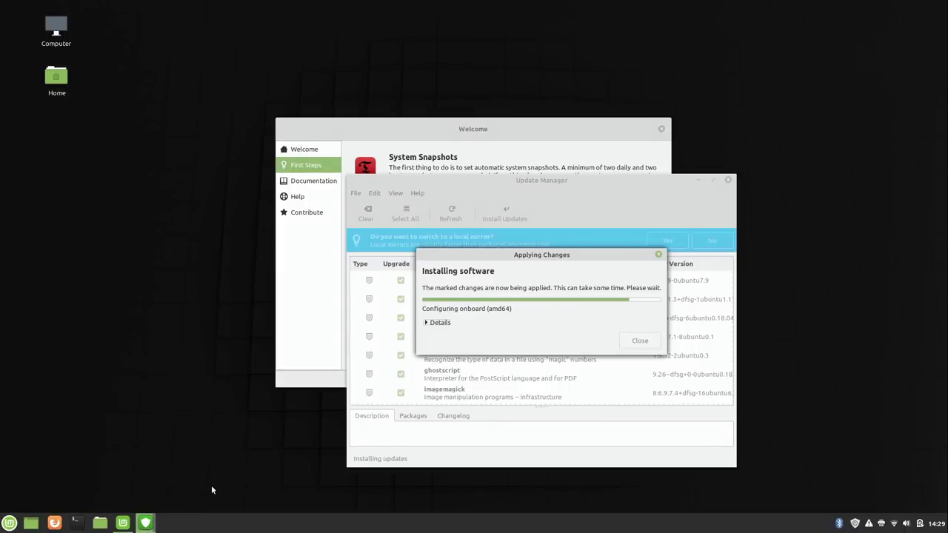
mouse_move(140, 530)
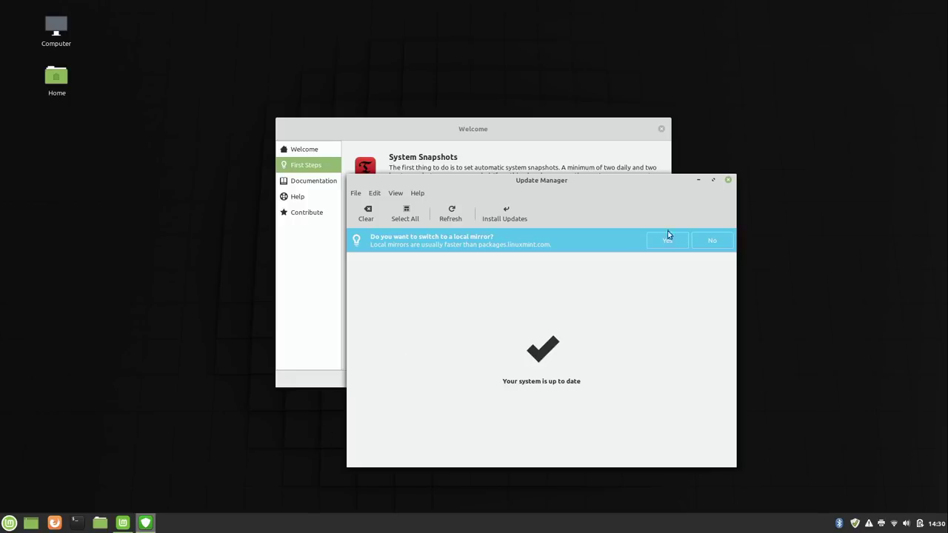
click(729, 181)
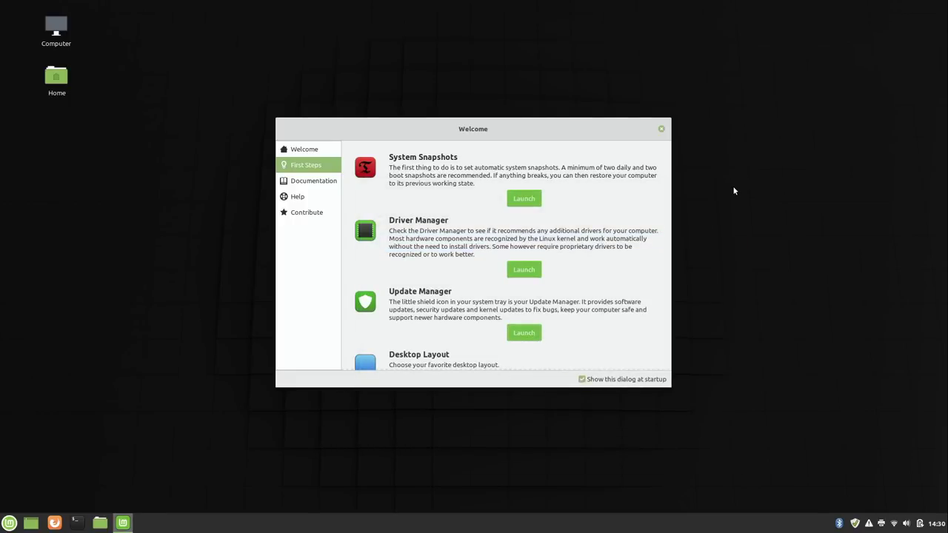
Step: Look through the Documentation, Help and Contribute pages of the welcome screen, and close it
click(322, 184)
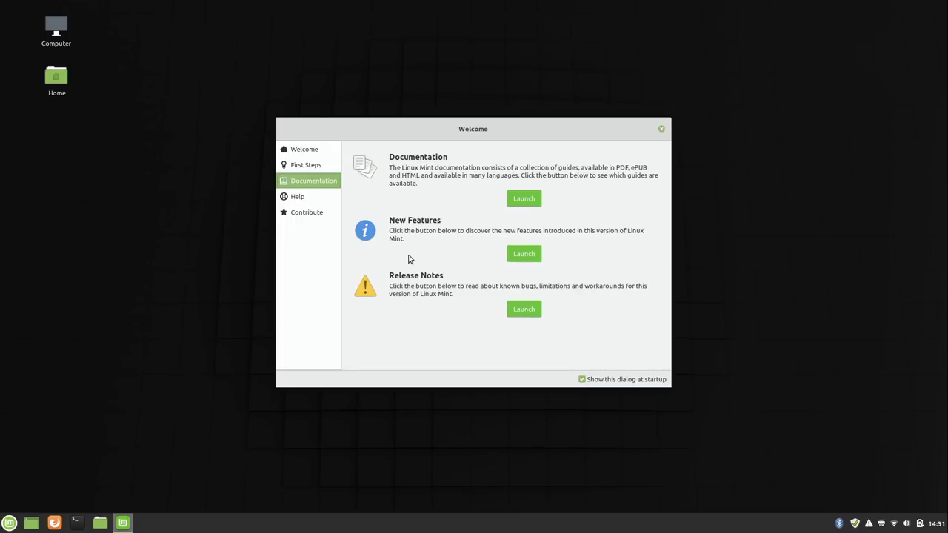
click(315, 197)
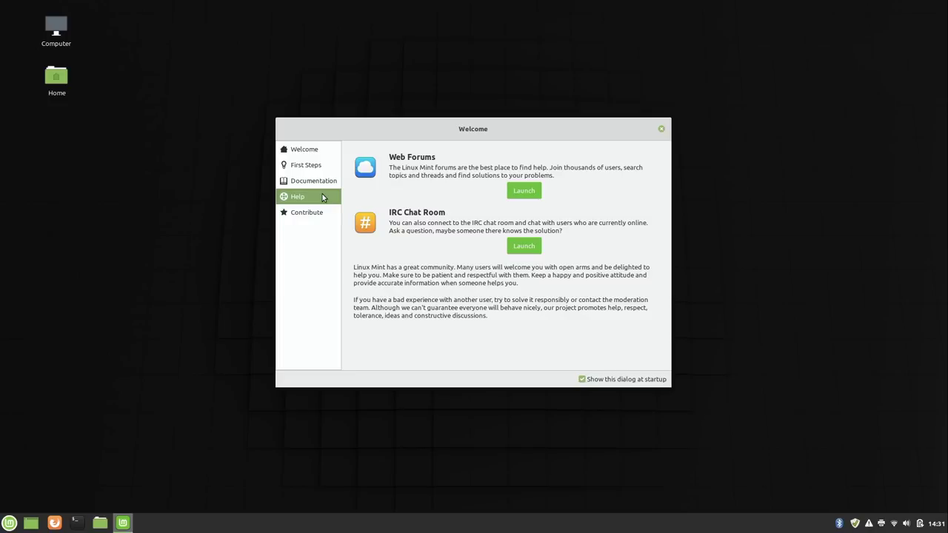
click(324, 213)
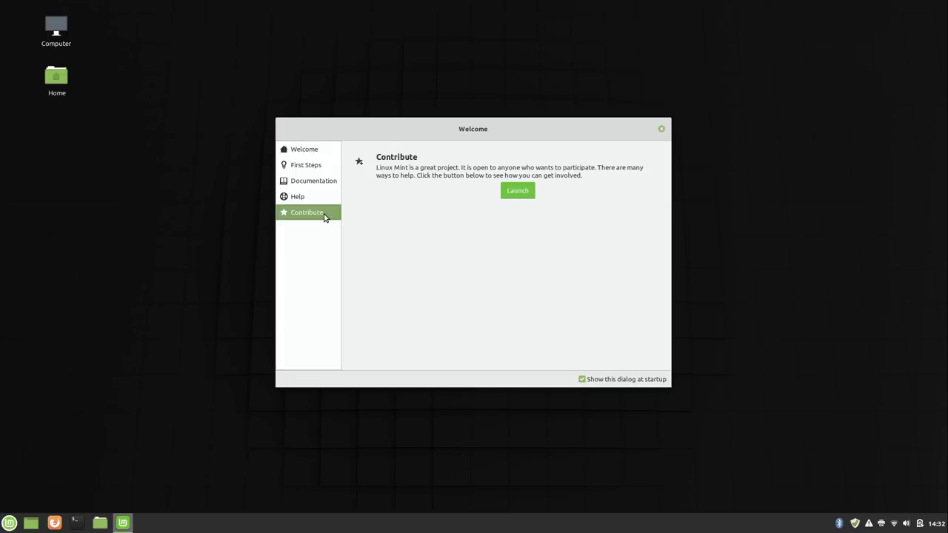
click(661, 130)
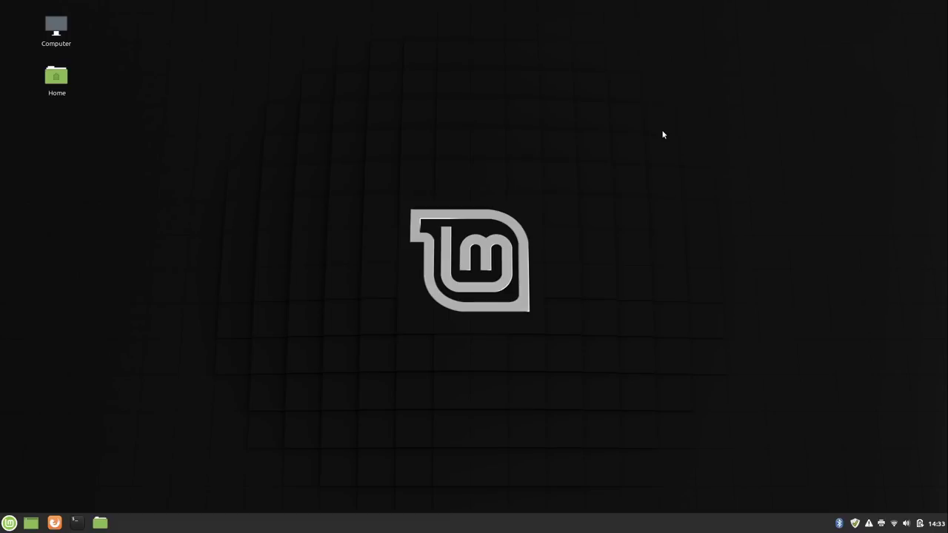
Step: Try the Flower wallpaper from the Tricia collection, set the desktop background to Ma Pi Leng Pass, and close the background settings
right_click(664, 134)
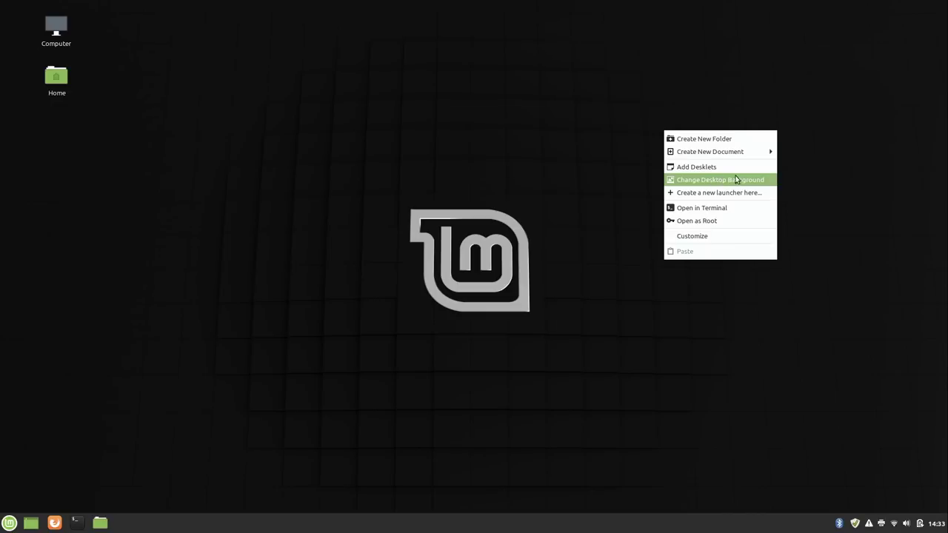
click(764, 181)
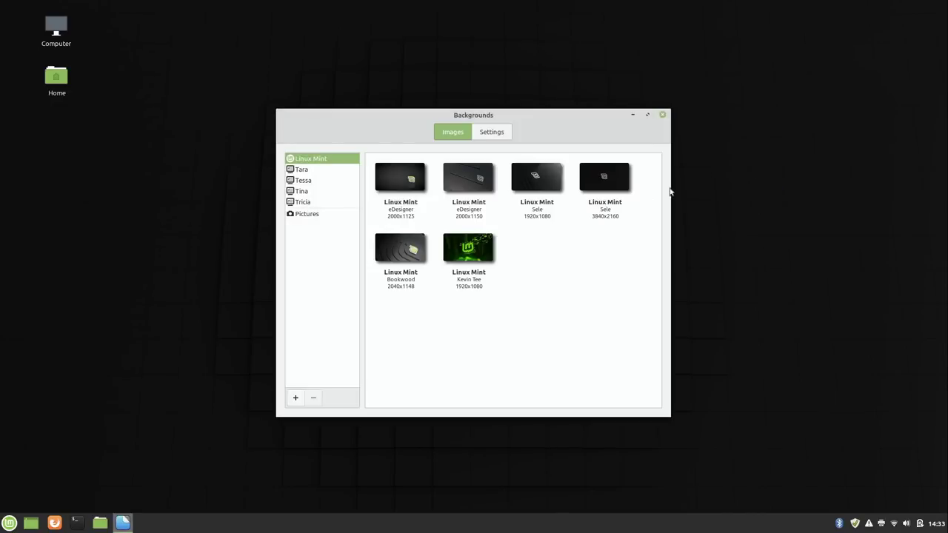
click(307, 204)
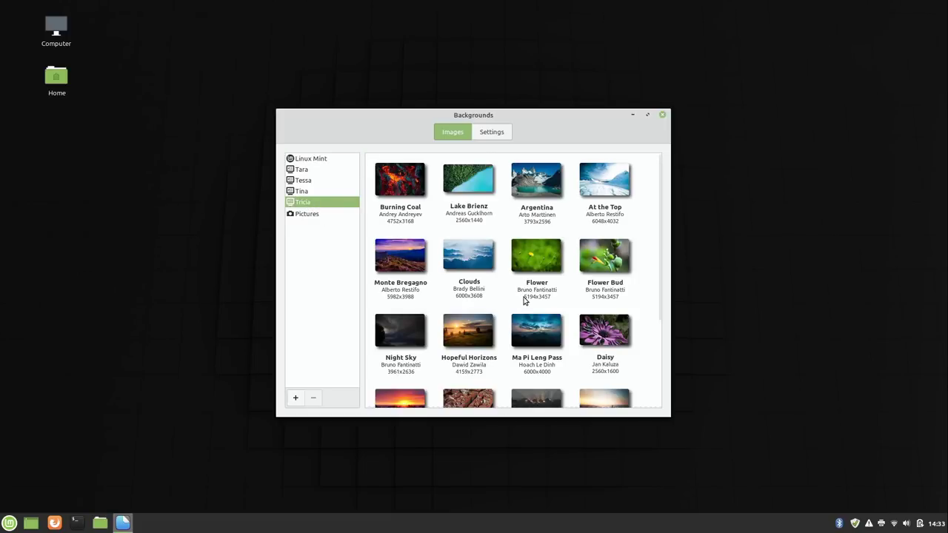
click(538, 275)
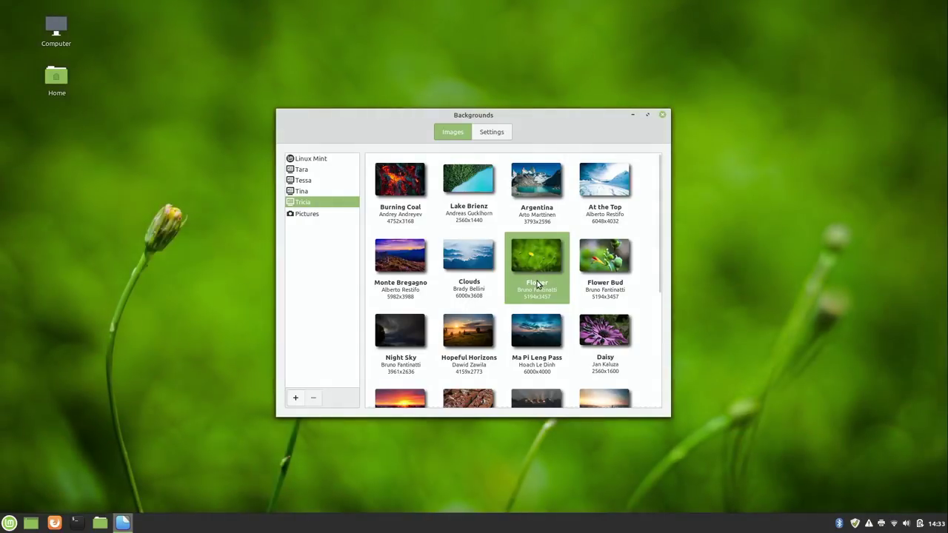
click(542, 318)
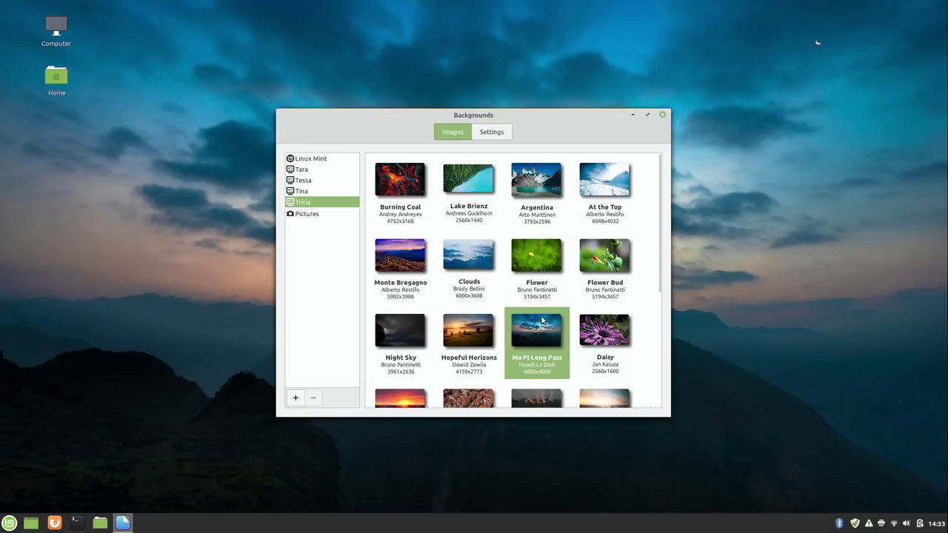
click(661, 116)
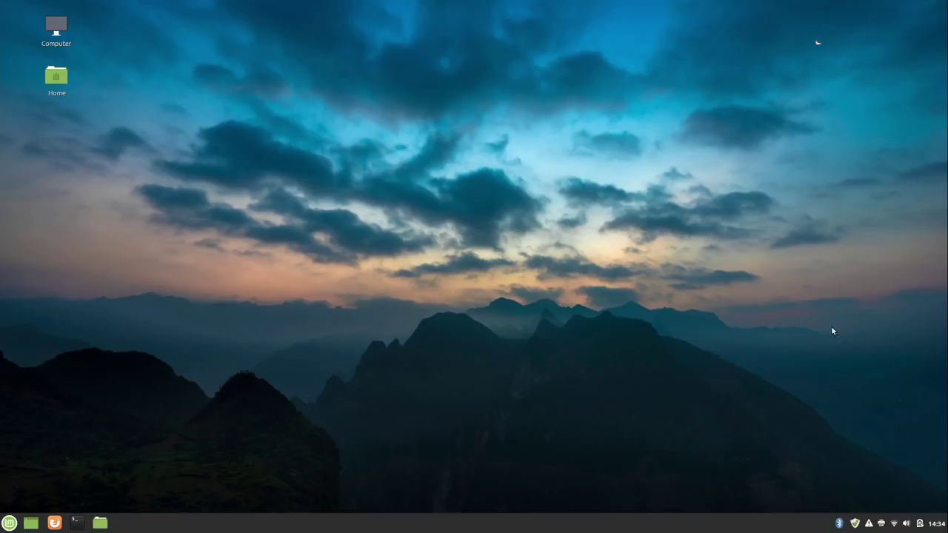
Step: Check the available Bluetooth devices and close the Bluetooth window, and check the update status
click(840, 525)
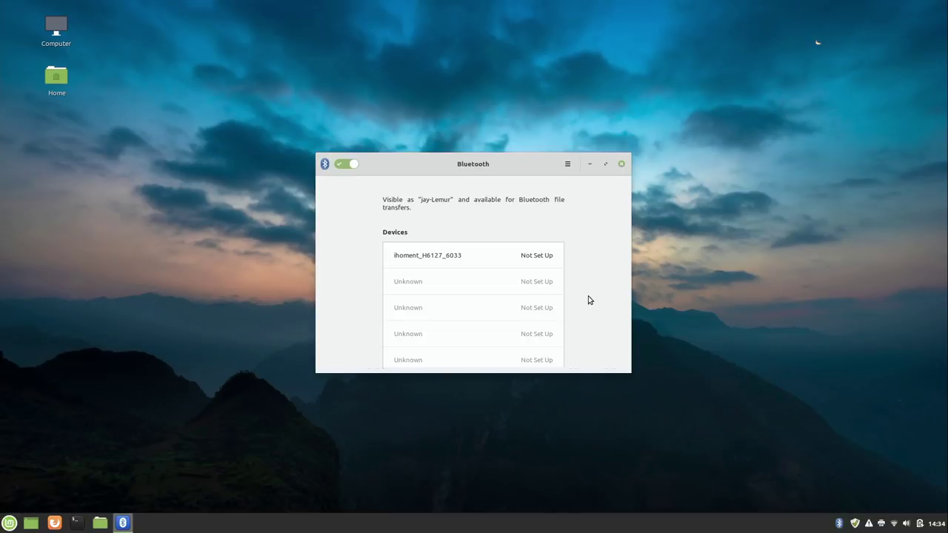
click(623, 165)
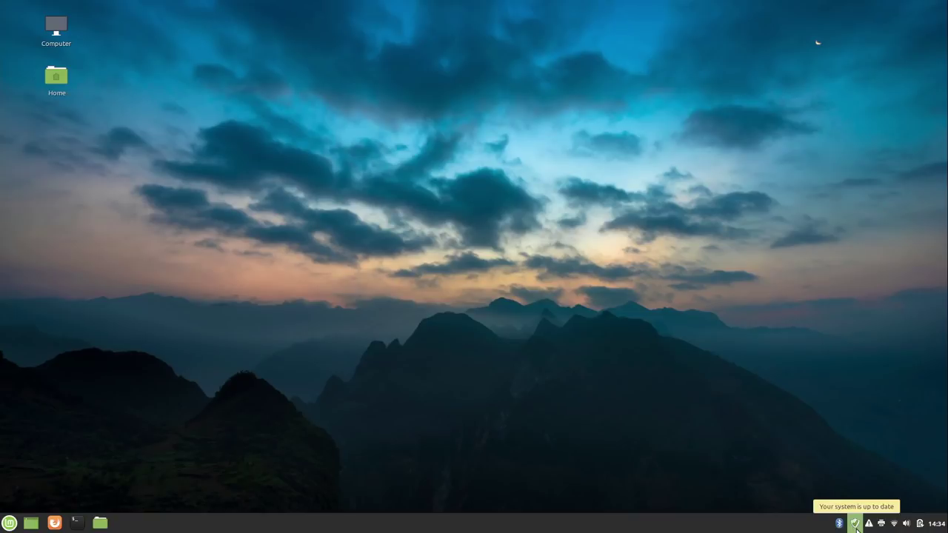
click(857, 527)
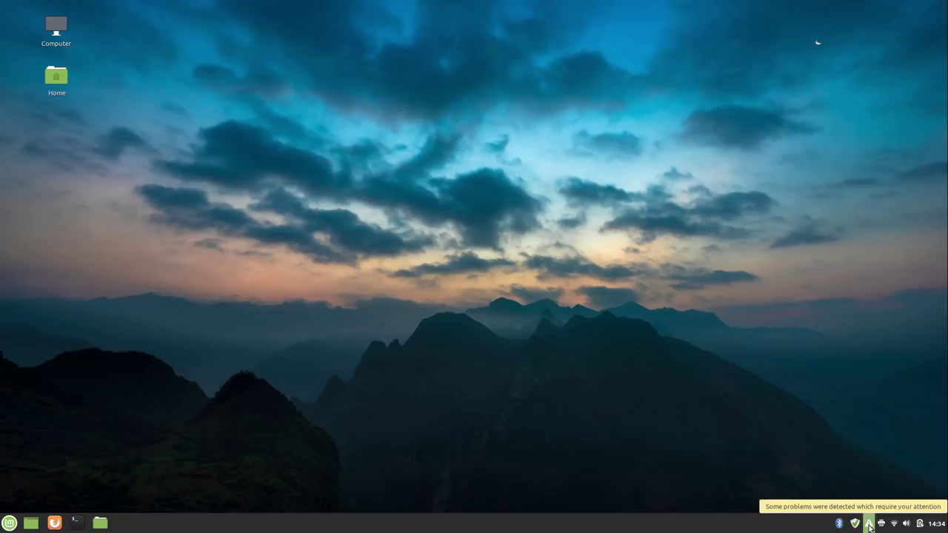
Step: Install the missing language packs from System Reports, accepting the additional software and authenticating with the account password
click(870, 526)
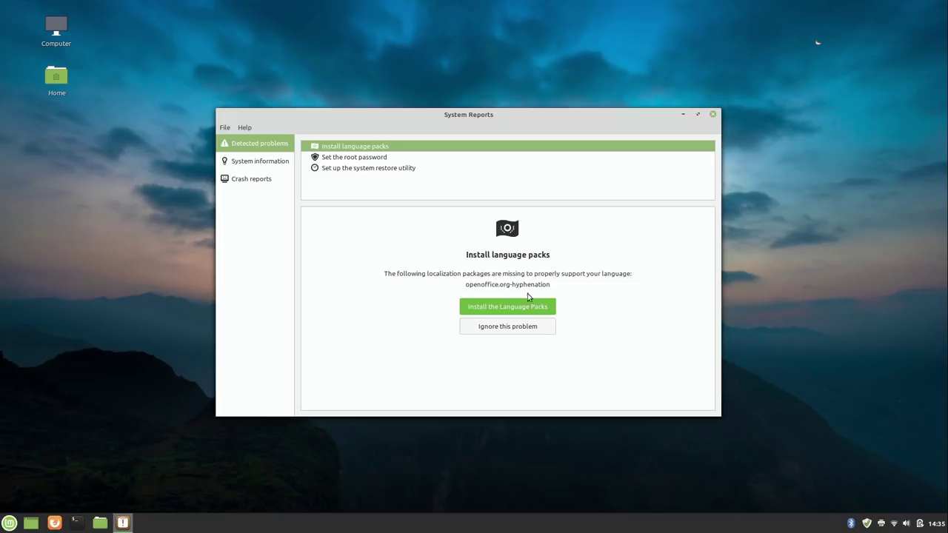
click(529, 311)
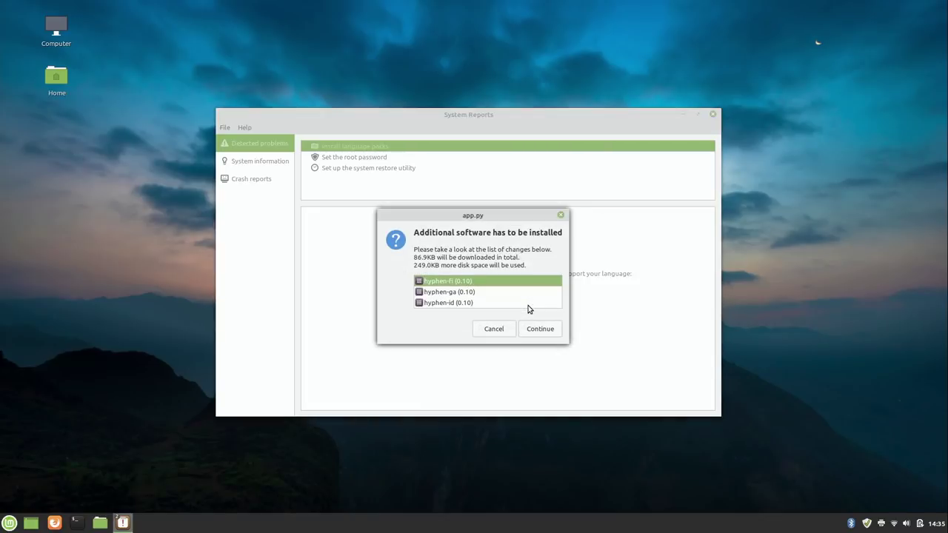
click(541, 329)
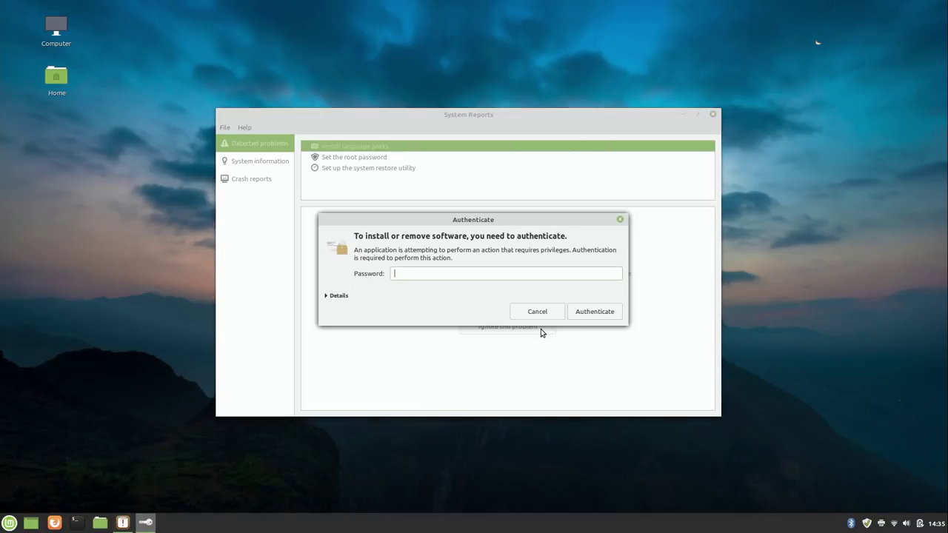
text(•••••••••)
key(Return)
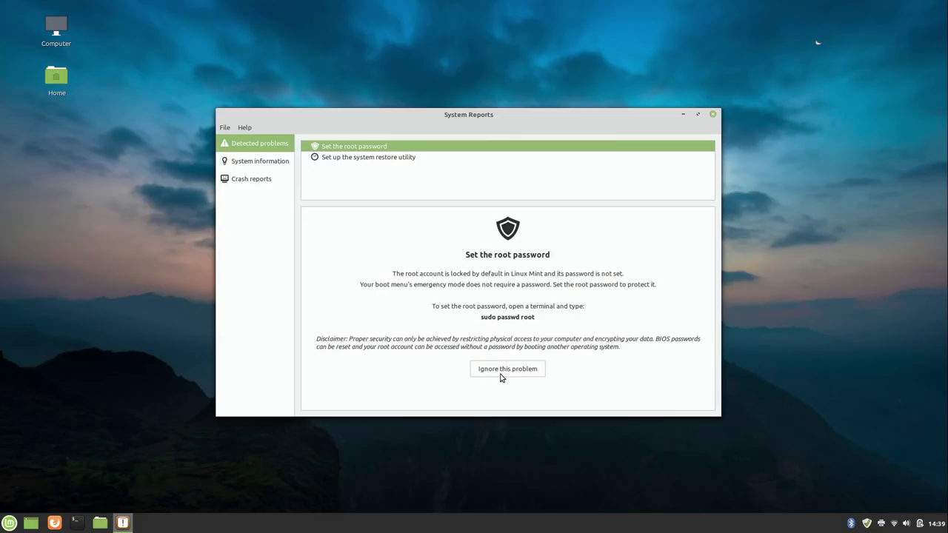
Step: Permanently ignore the root password problem and view the entry for setting up the system restore utility
click(501, 377)
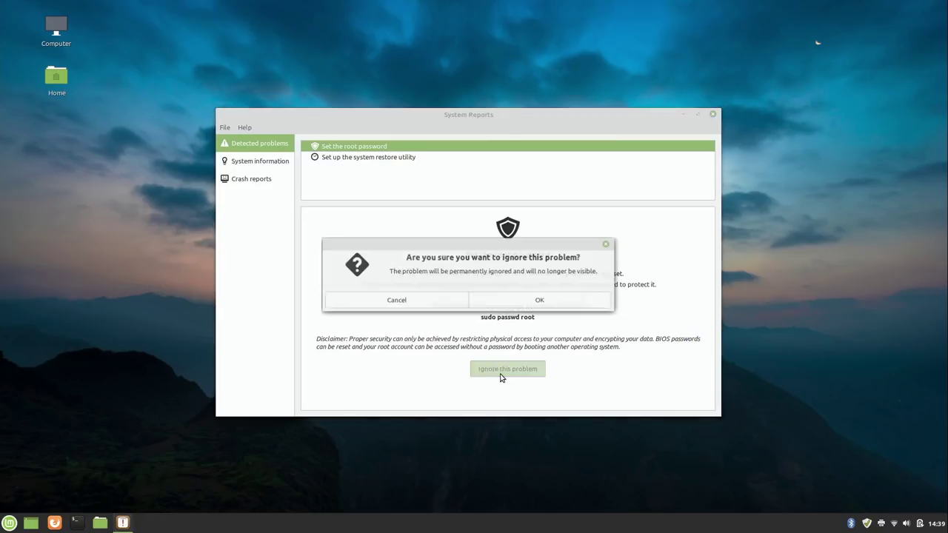
click(513, 299)
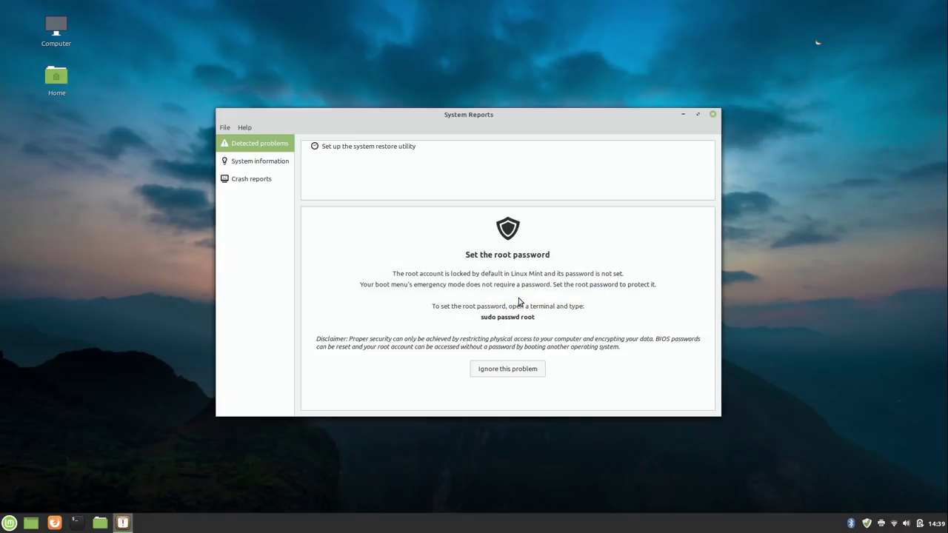
click(373, 147)
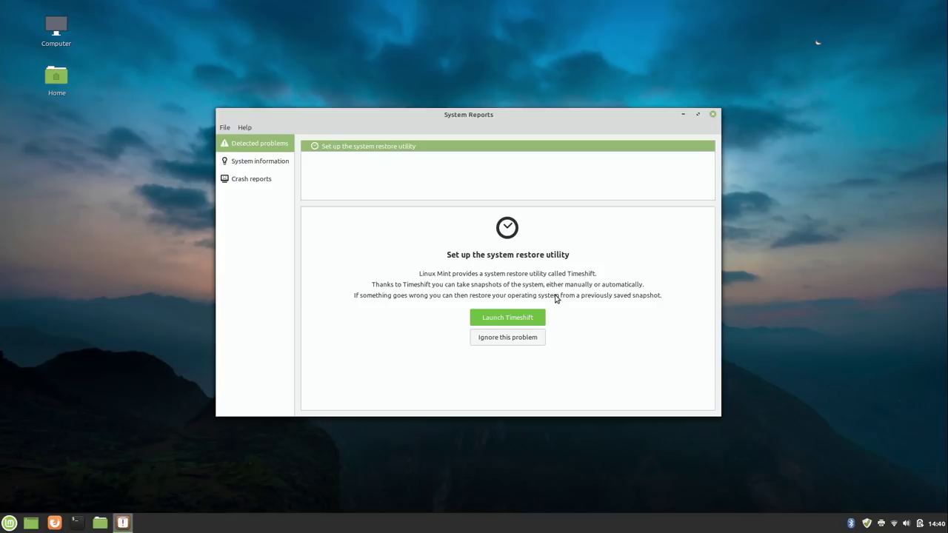
Step: Look through the system information and crash reports, and close System Reports
click(270, 166)
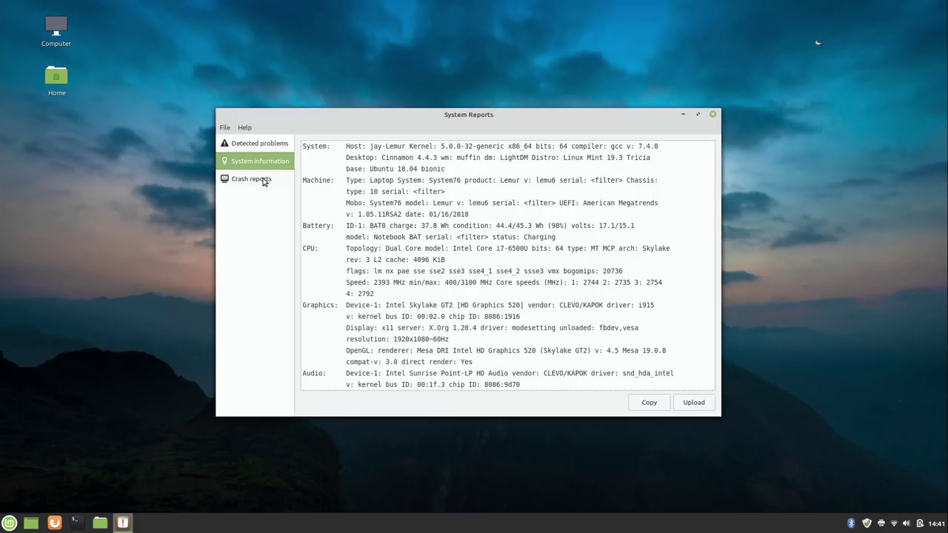
click(263, 179)
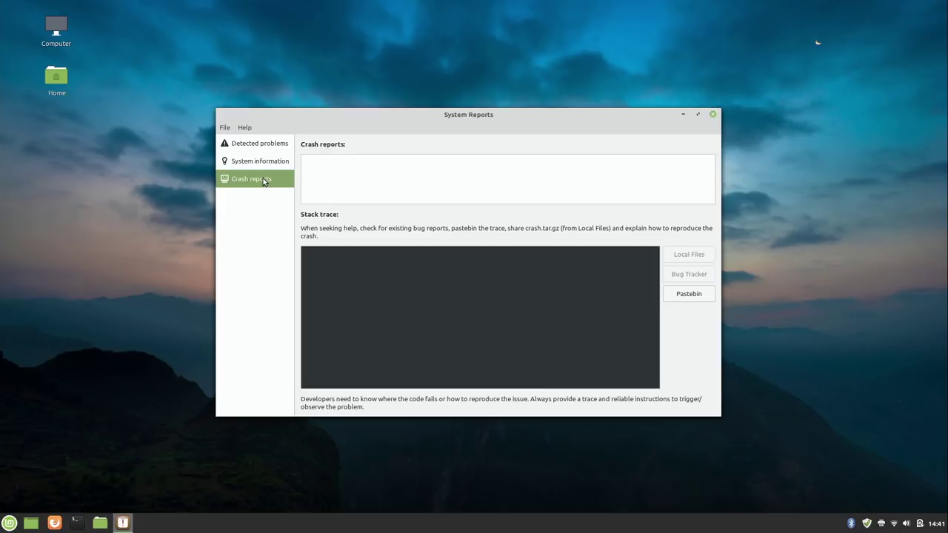
click(712, 114)
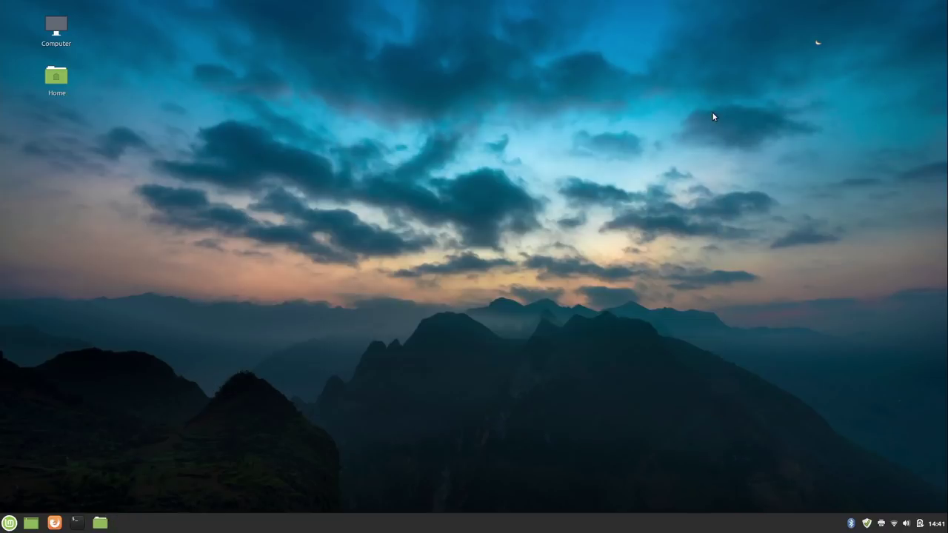
Step: Check which printers are set up in the Printers window, and close it
click(883, 525)
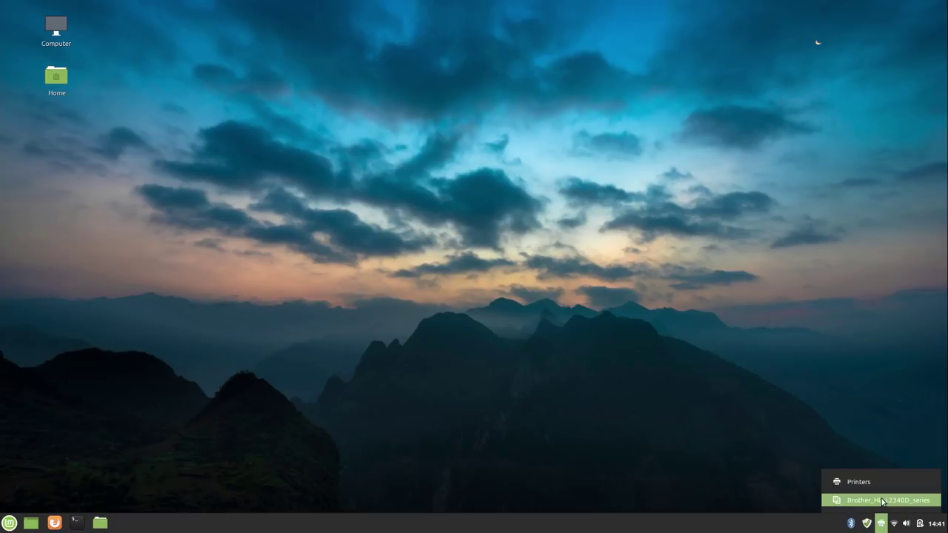
click(861, 482)
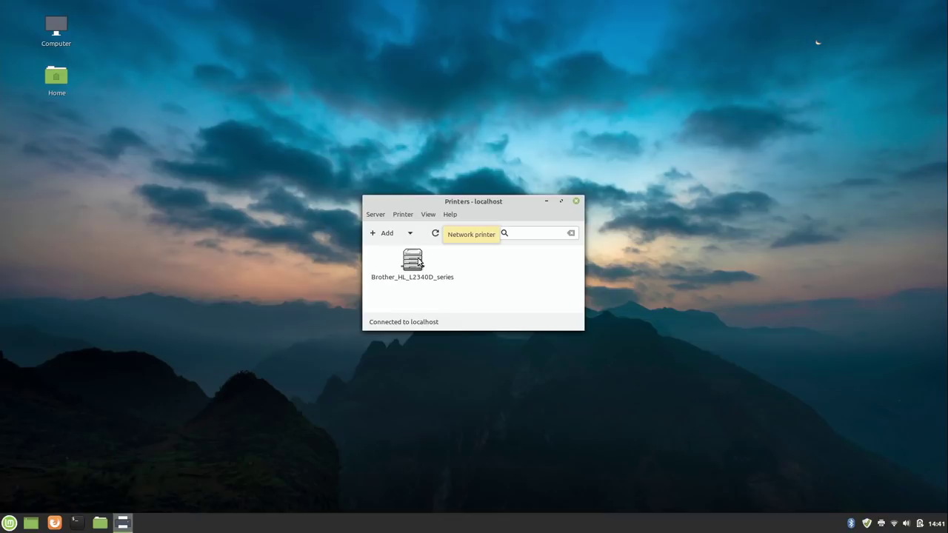
click(576, 202)
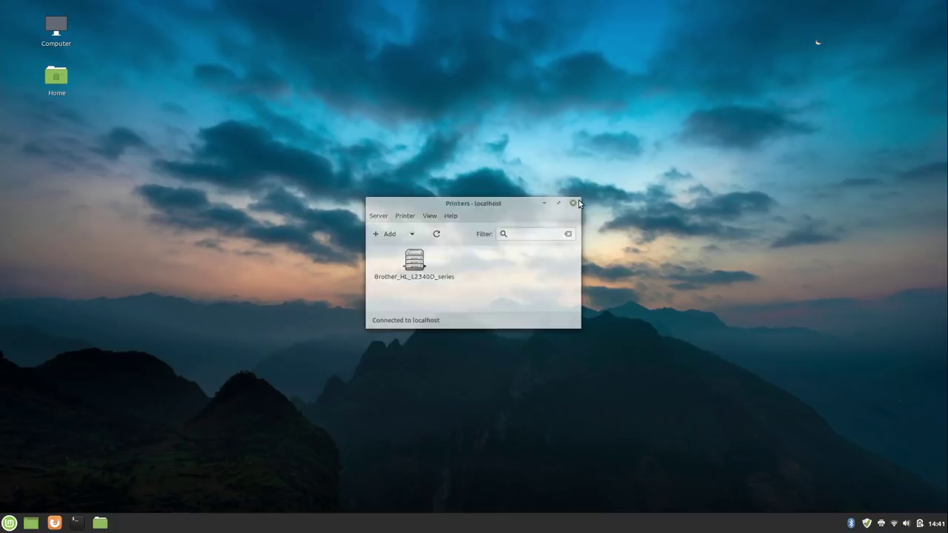
Step: Open the Home folder, and set the window borders theme to Mint-Y-Dark in the Themes page of System Settings
double_click(56, 76)
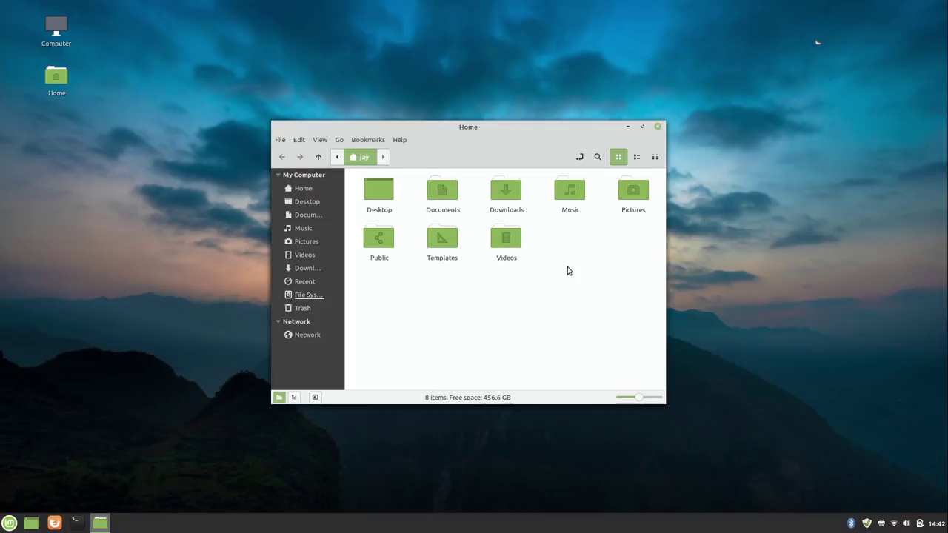
key(ctrl+alt+t)
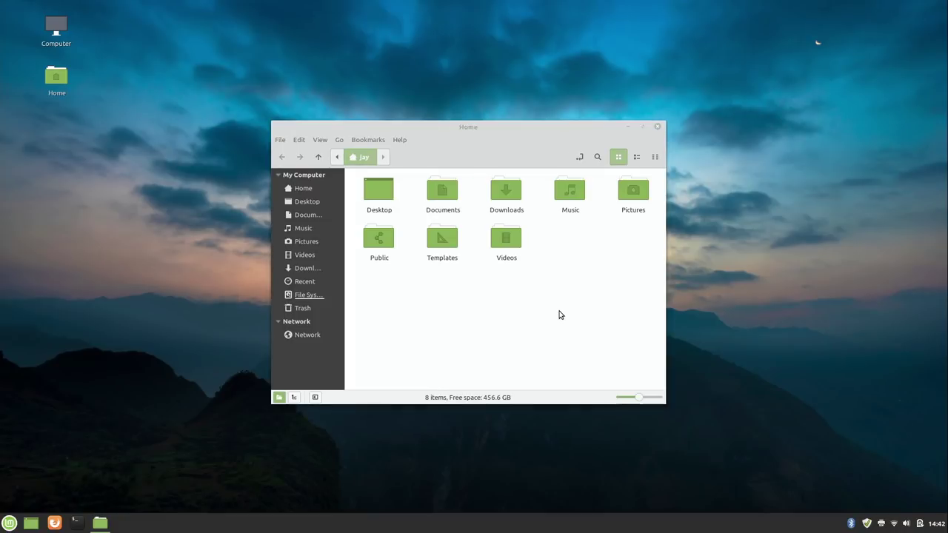
click(9, 523)
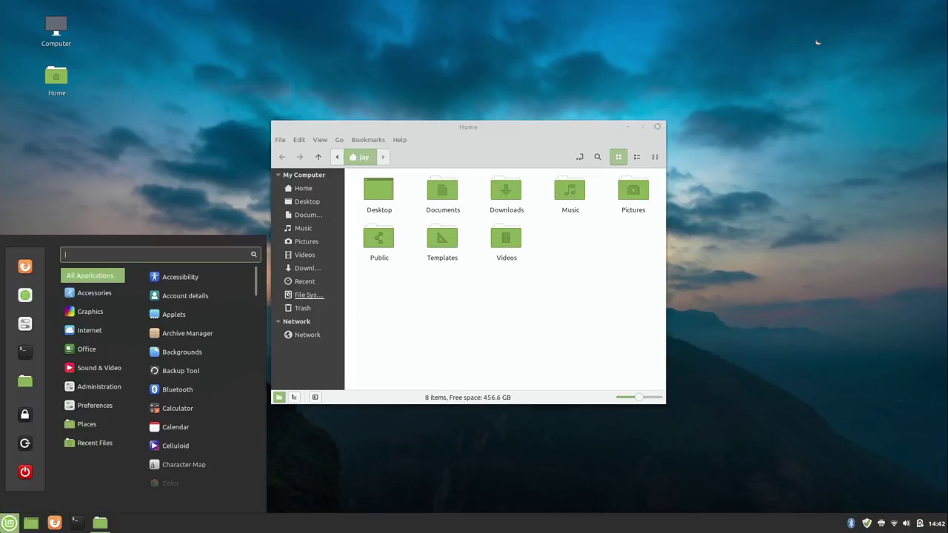
click(29, 329)
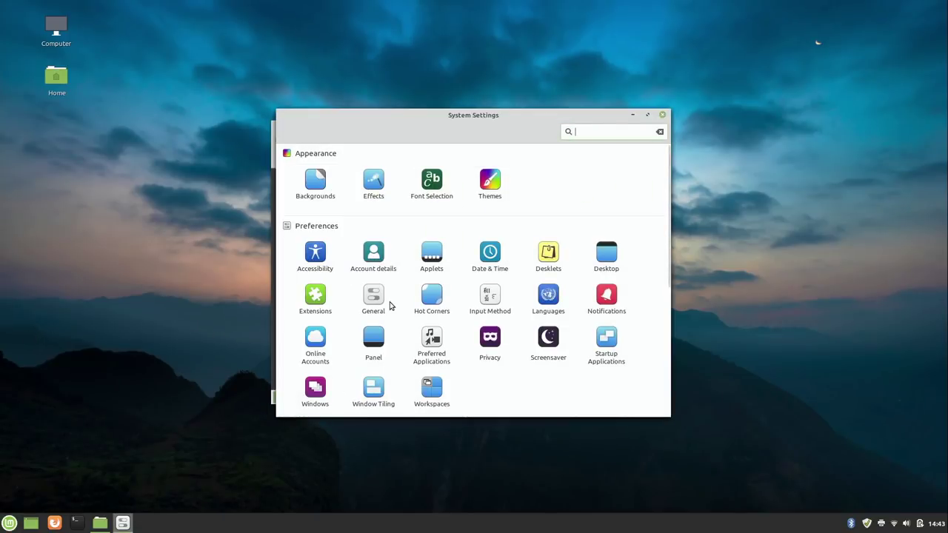
click(490, 189)
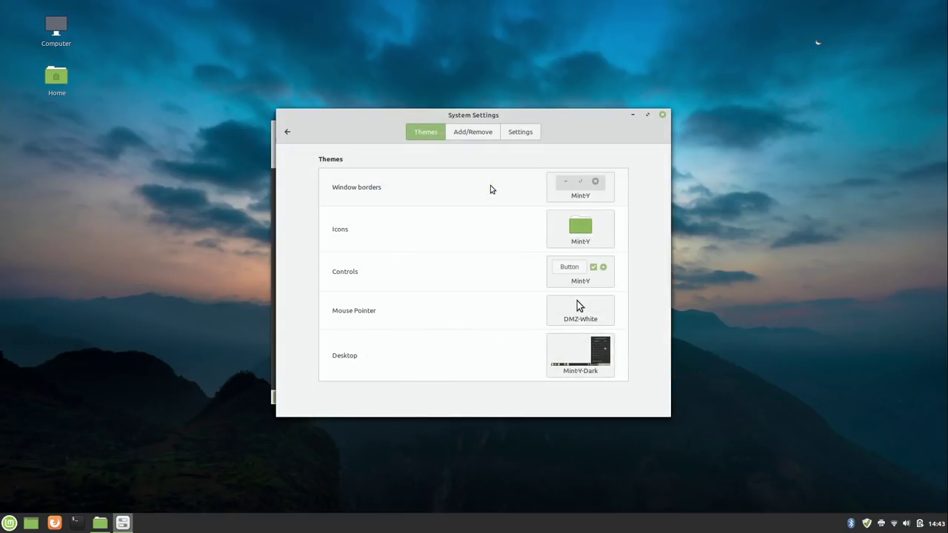
click(579, 192)
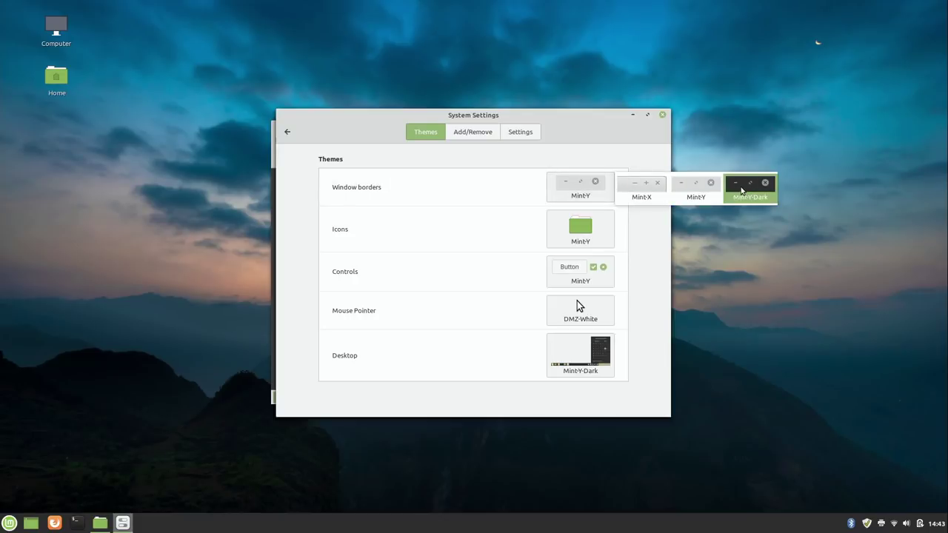
click(749, 192)
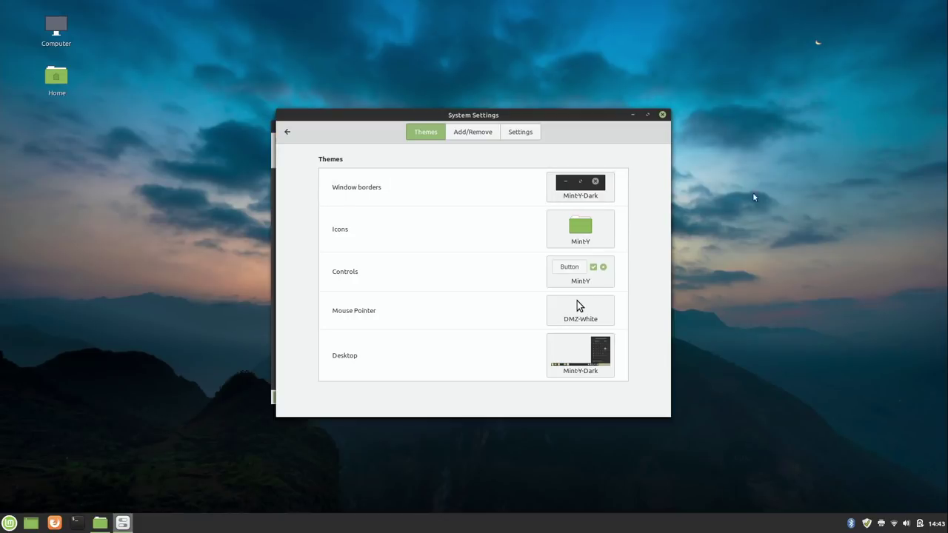
Step: Try the Mint-Y-Dark controls theme, and set the controls to Mint-Y-Dark-Blue
click(612, 271)
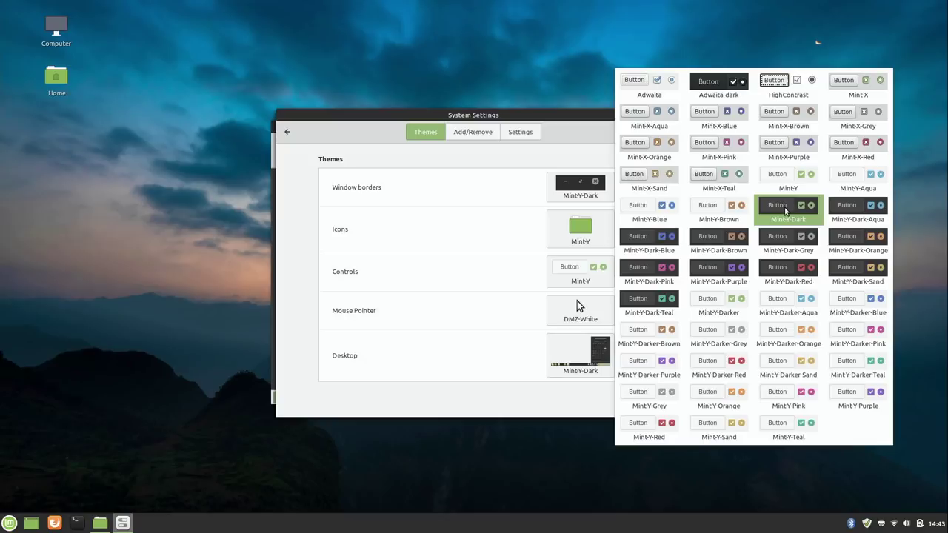
click(785, 210)
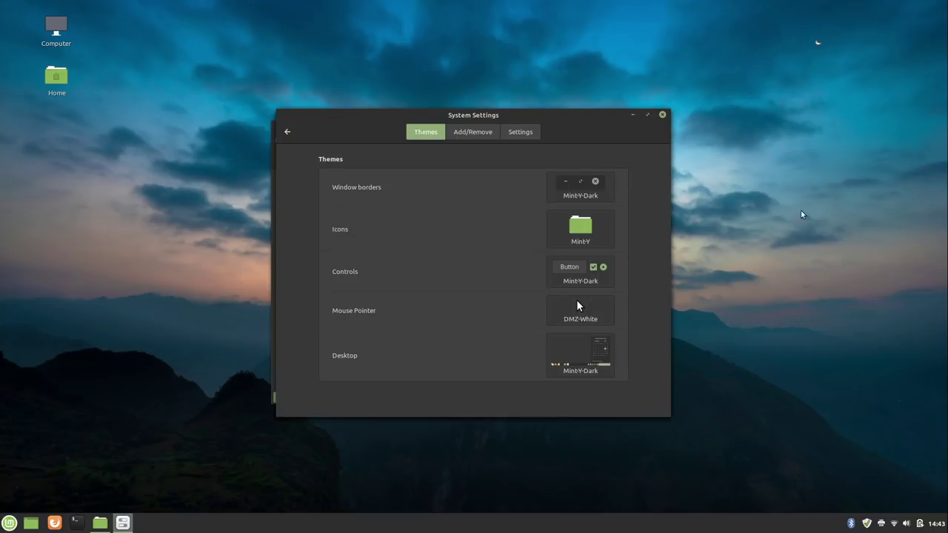
click(593, 275)
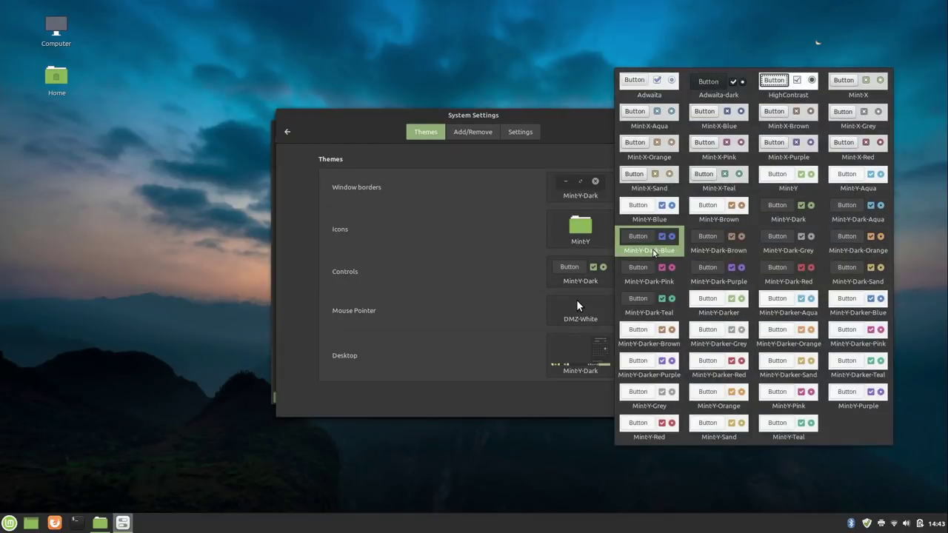
click(653, 252)
Step: Set the icon theme to Mint-Y-Blue, and open the Home folder beside the theme settings to check the new look
click(587, 231)
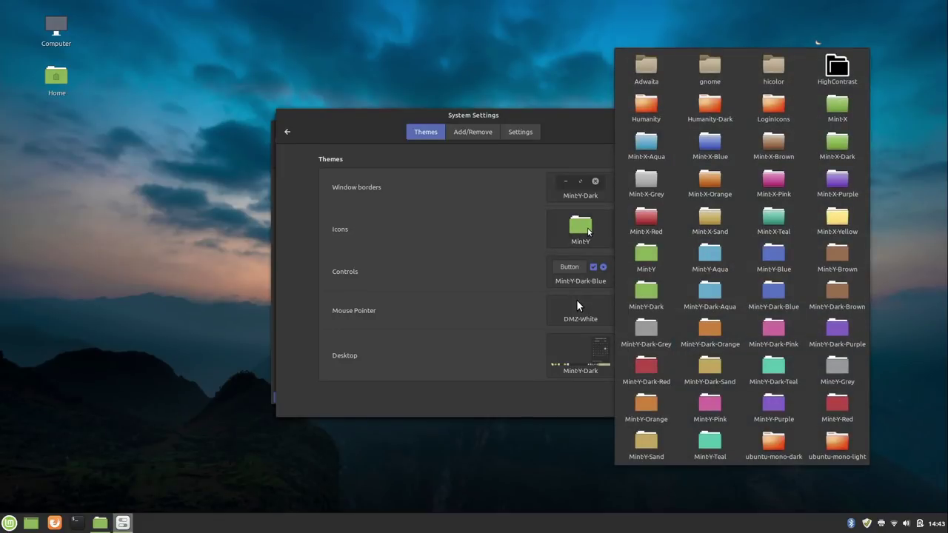
click(774, 261)
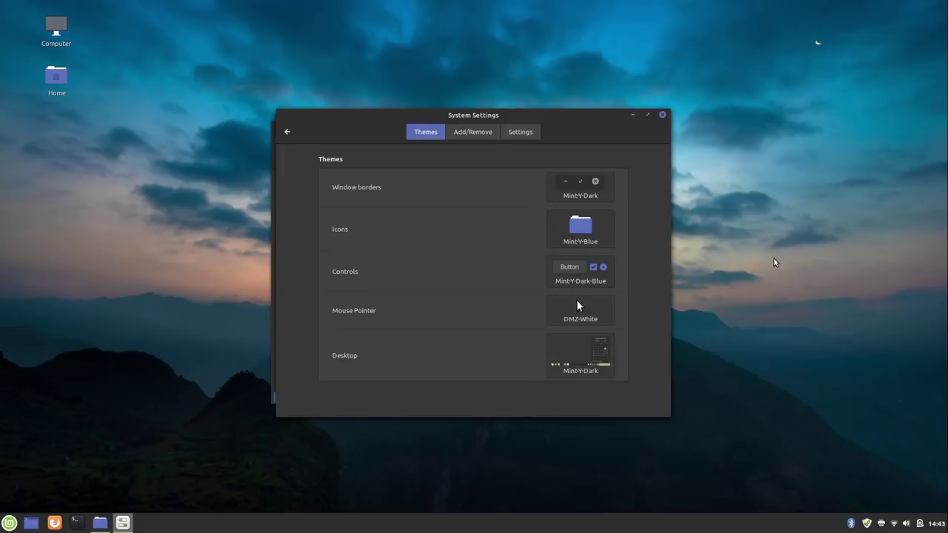
double_click(63, 76)
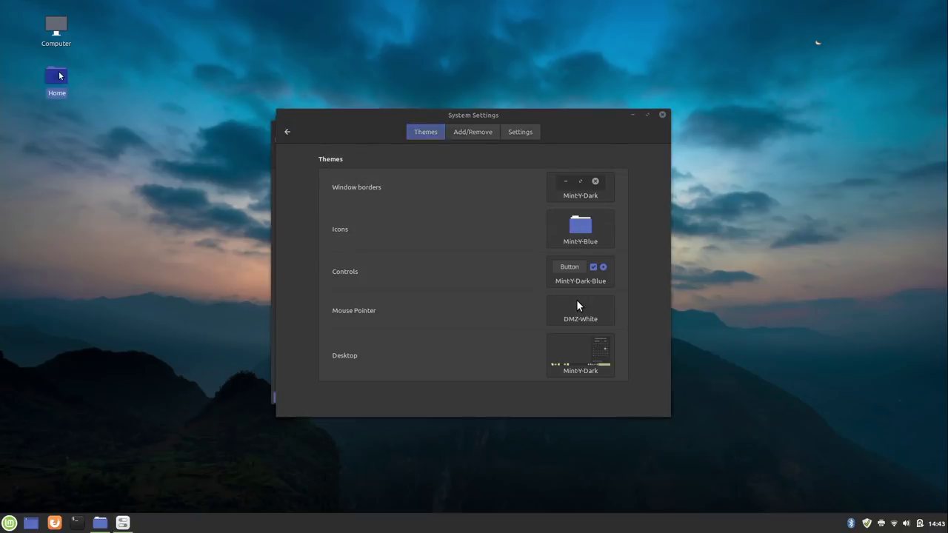
drag(417, 131, 183, 117)
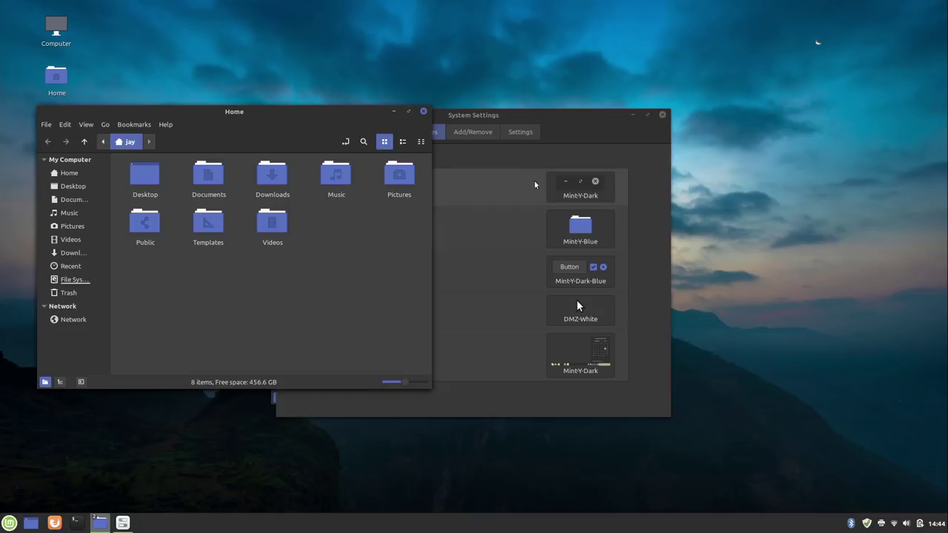
click(574, 129)
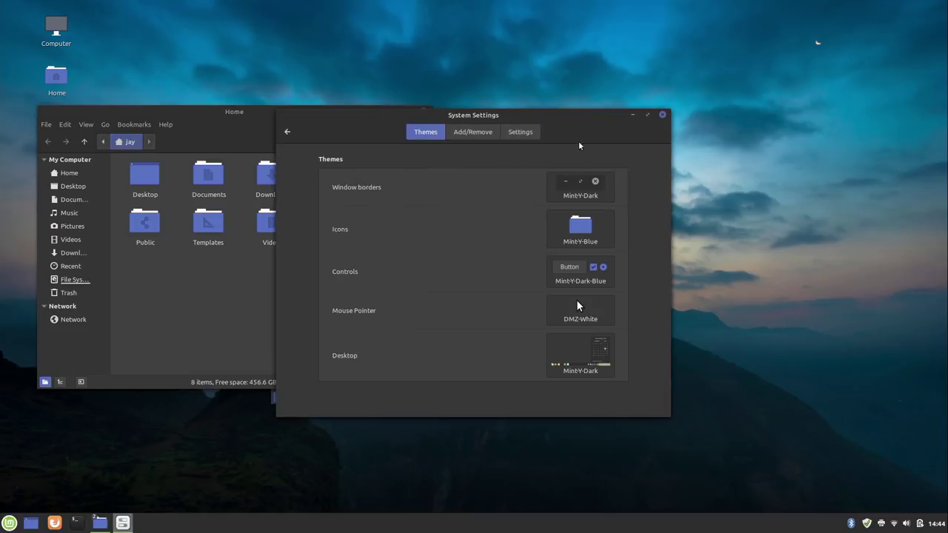
Step: Set the desktop theme to cinnamon and preview it in the application menu
click(589, 356)
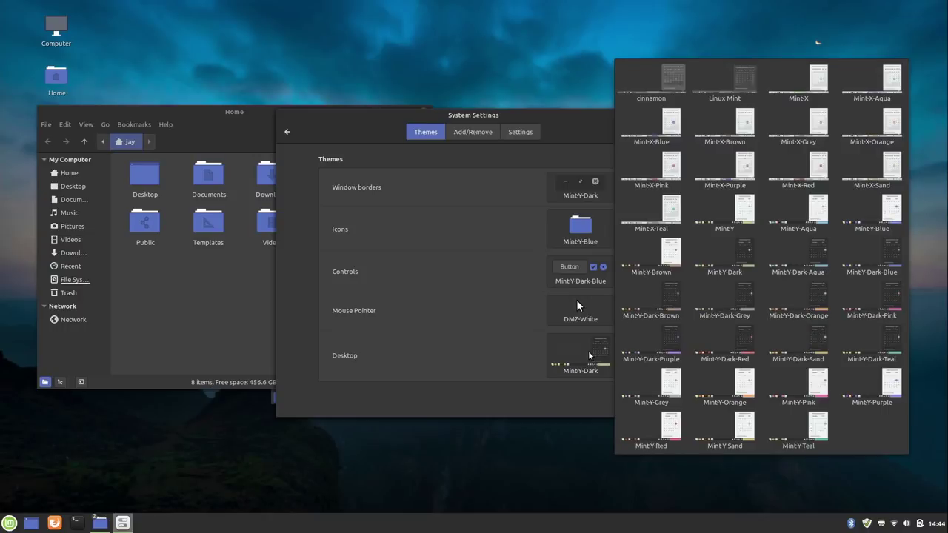
click(643, 94)
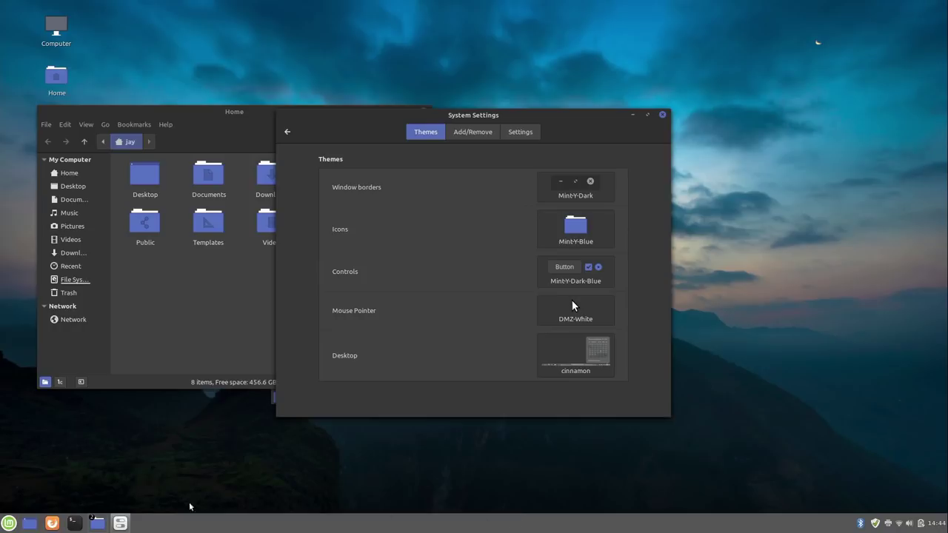
click(6, 525)
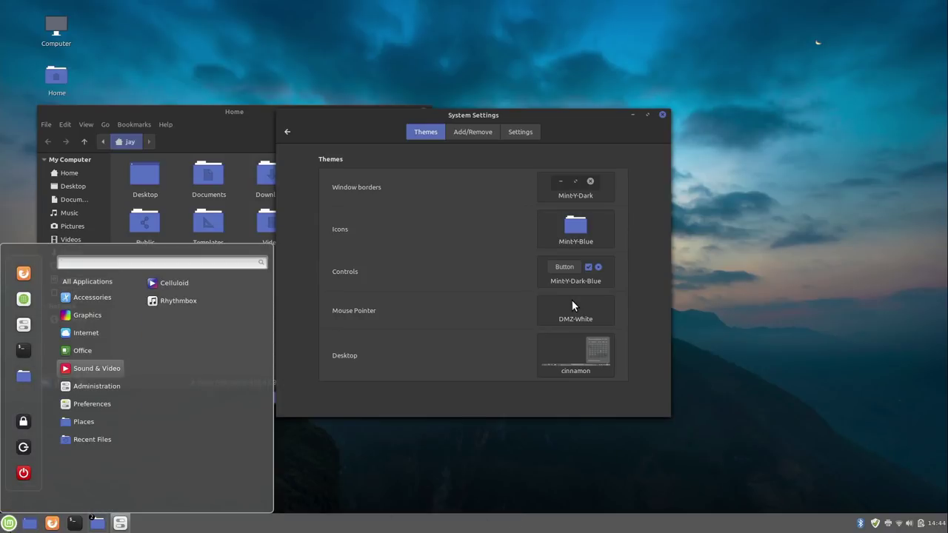
click(72, 279)
Step: Set the desktop theme to Mint-Y on the Themes page
click(582, 351)
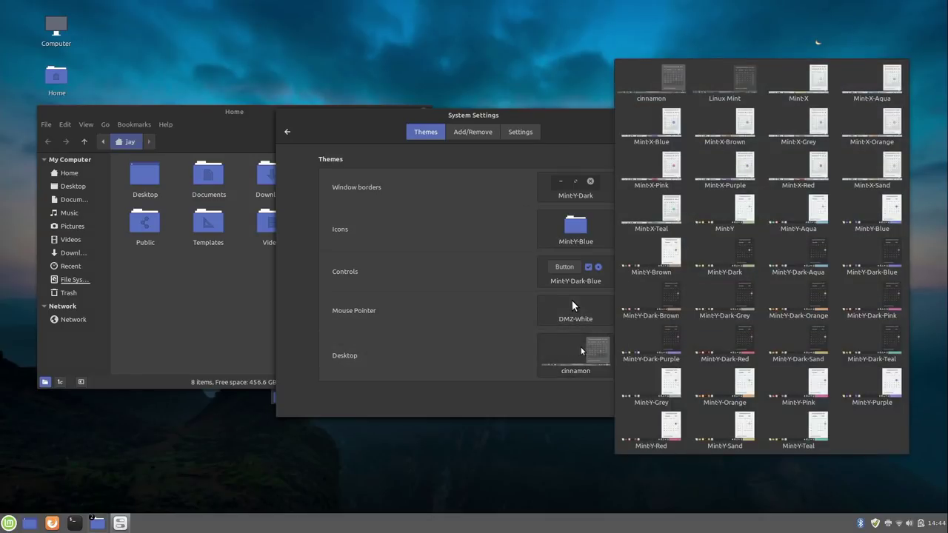
click(708, 224)
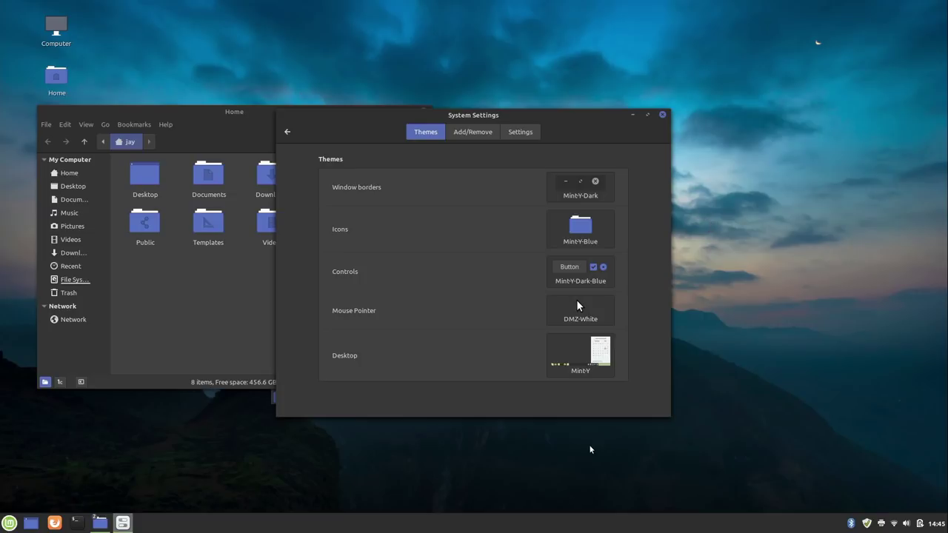
Step: Open the Drawing application from the Graphics category to look at its interface
click(3, 525)
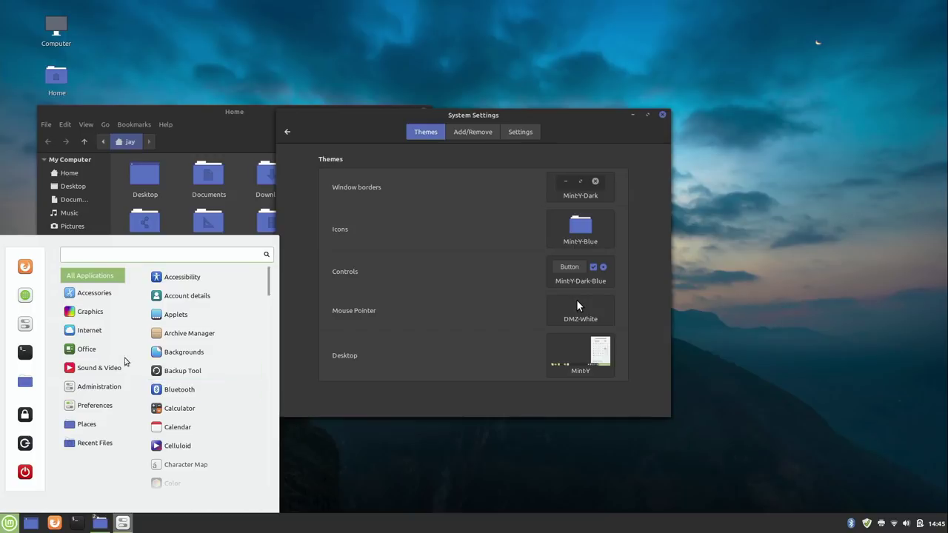
mouse_move(101, 317)
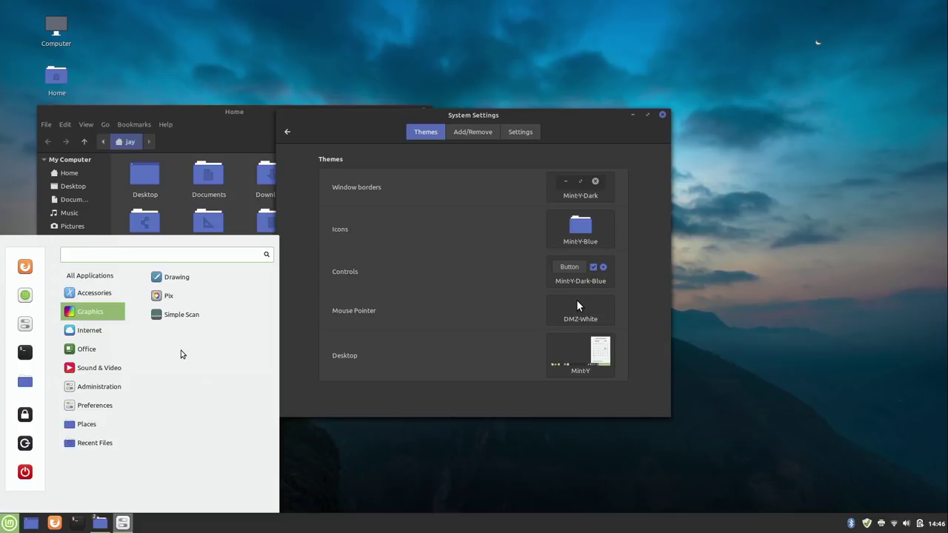
click(205, 285)
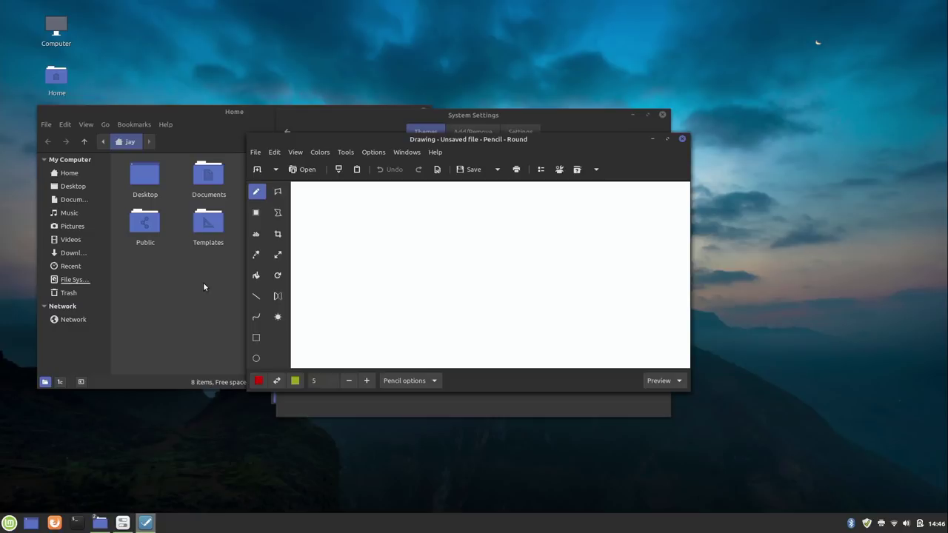
Step: Browse the application categories and open the Celluloid media player from Sound & Video
click(9, 523)
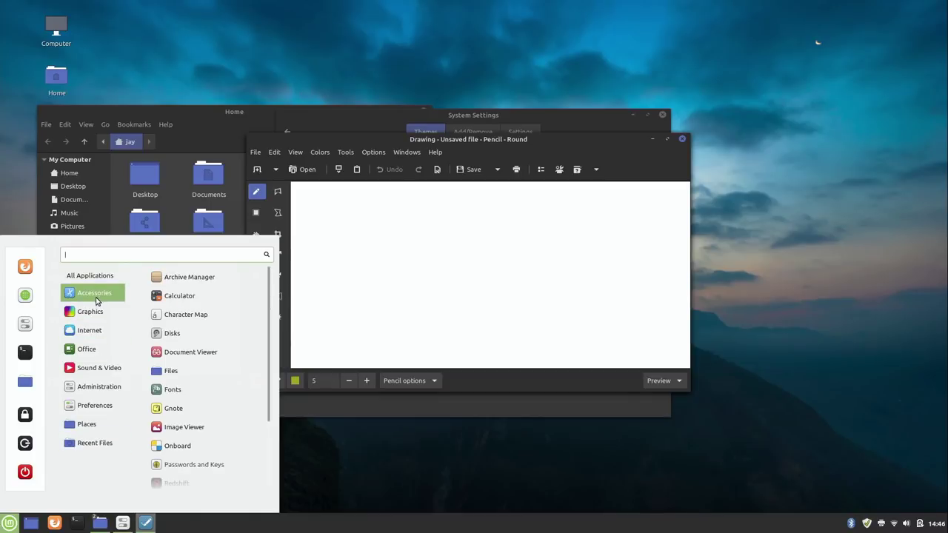
mouse_move(103, 354)
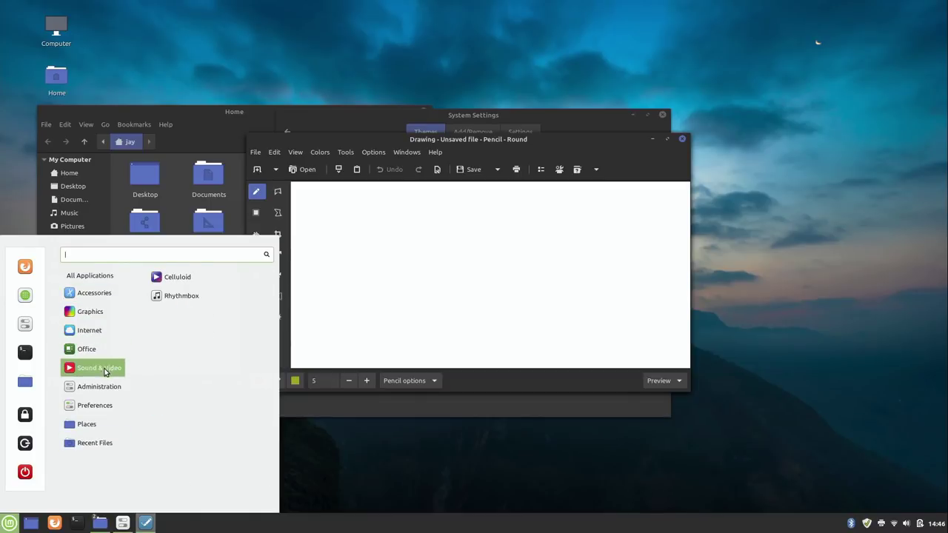
mouse_move(107, 387)
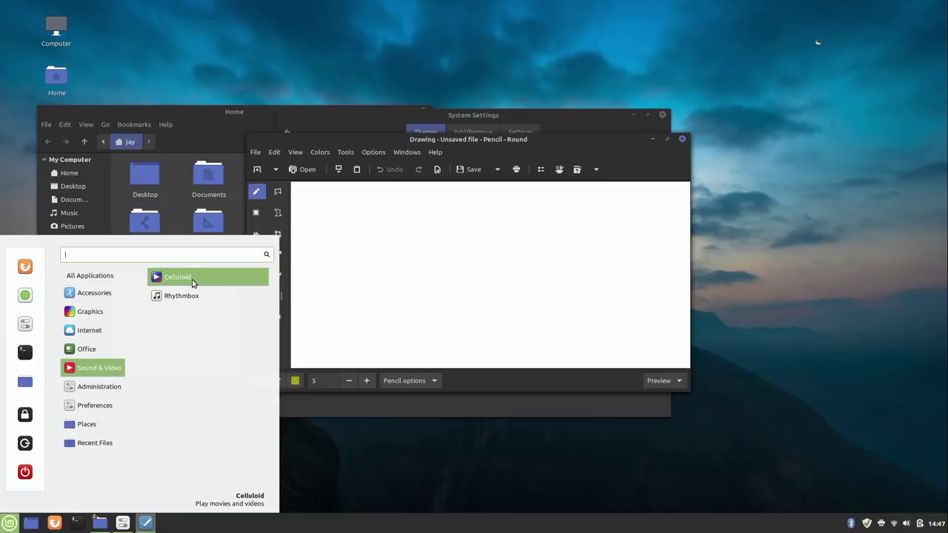
click(192, 279)
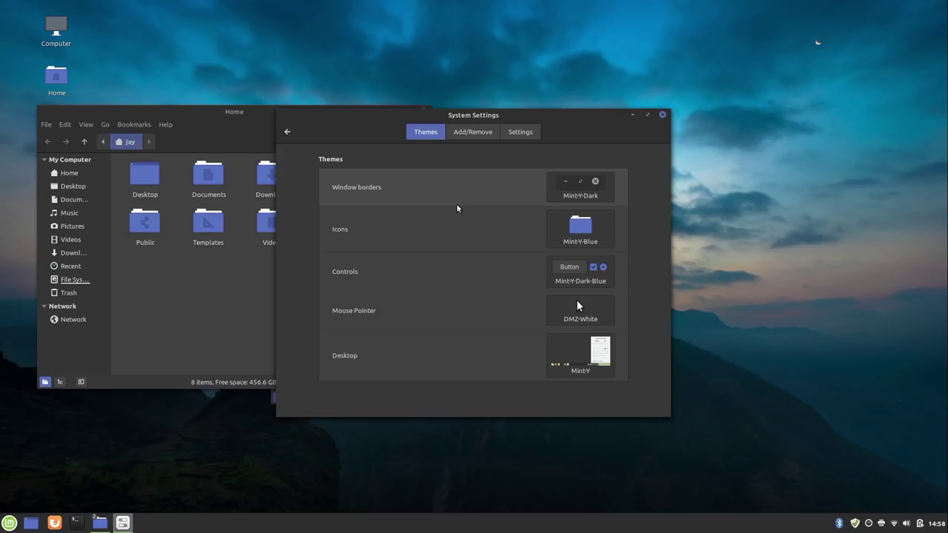
Step: Find and open the Gnote application, and view its Start Here note
click(9, 523)
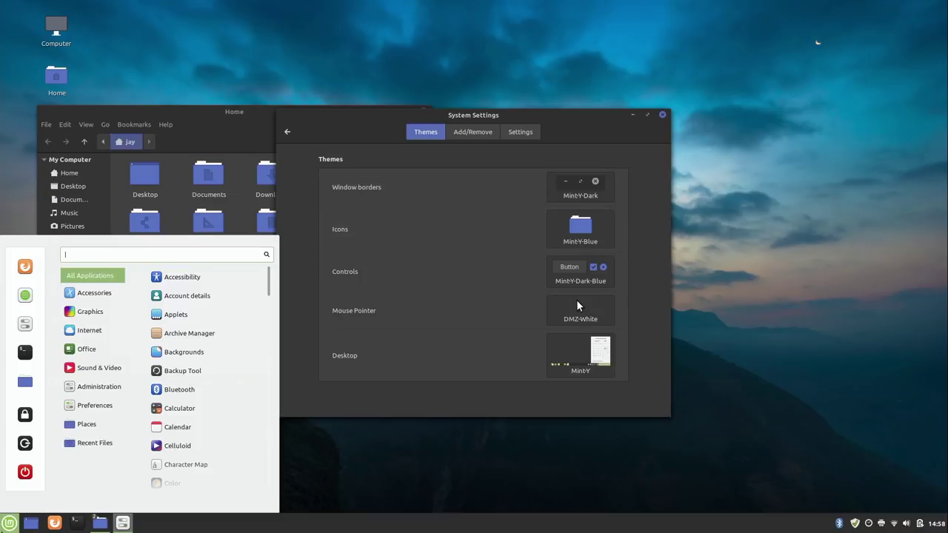
text(gnol)
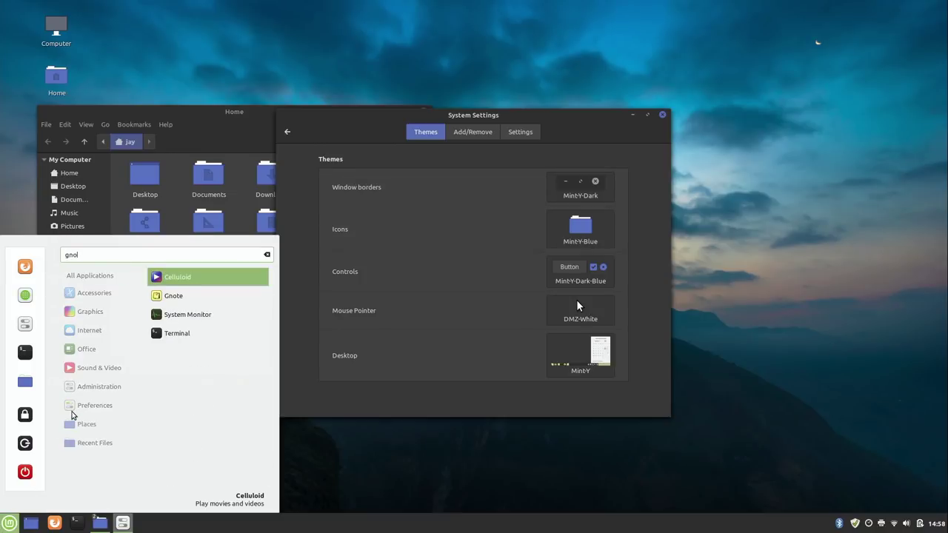
click(186, 299)
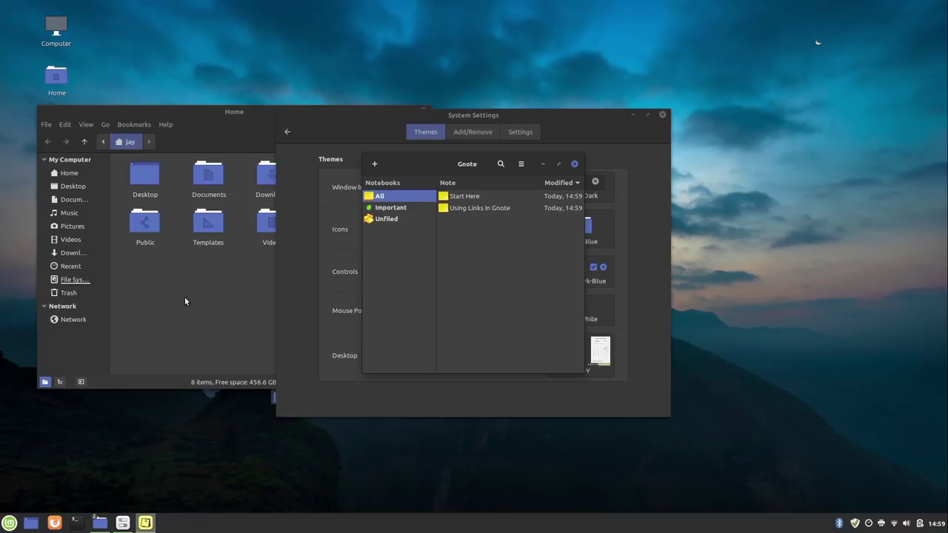
double_click(465, 196)
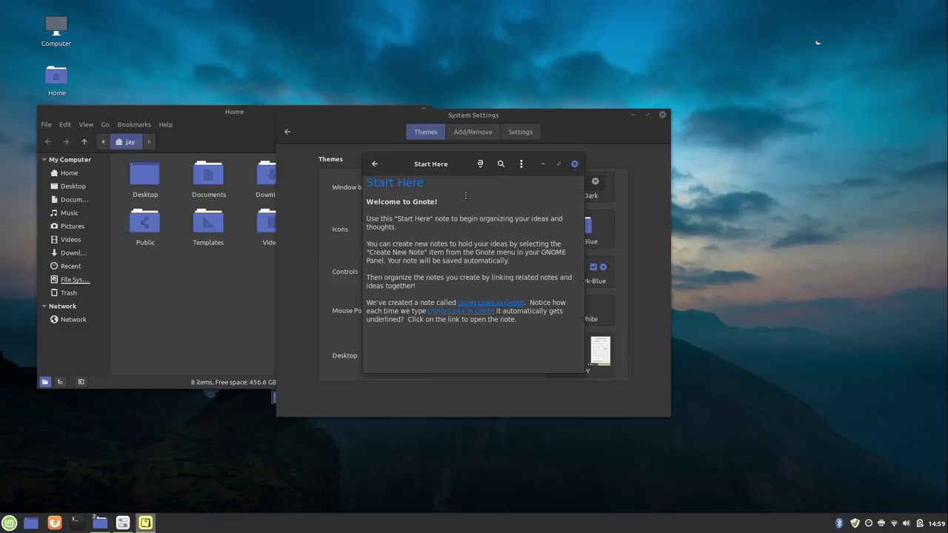